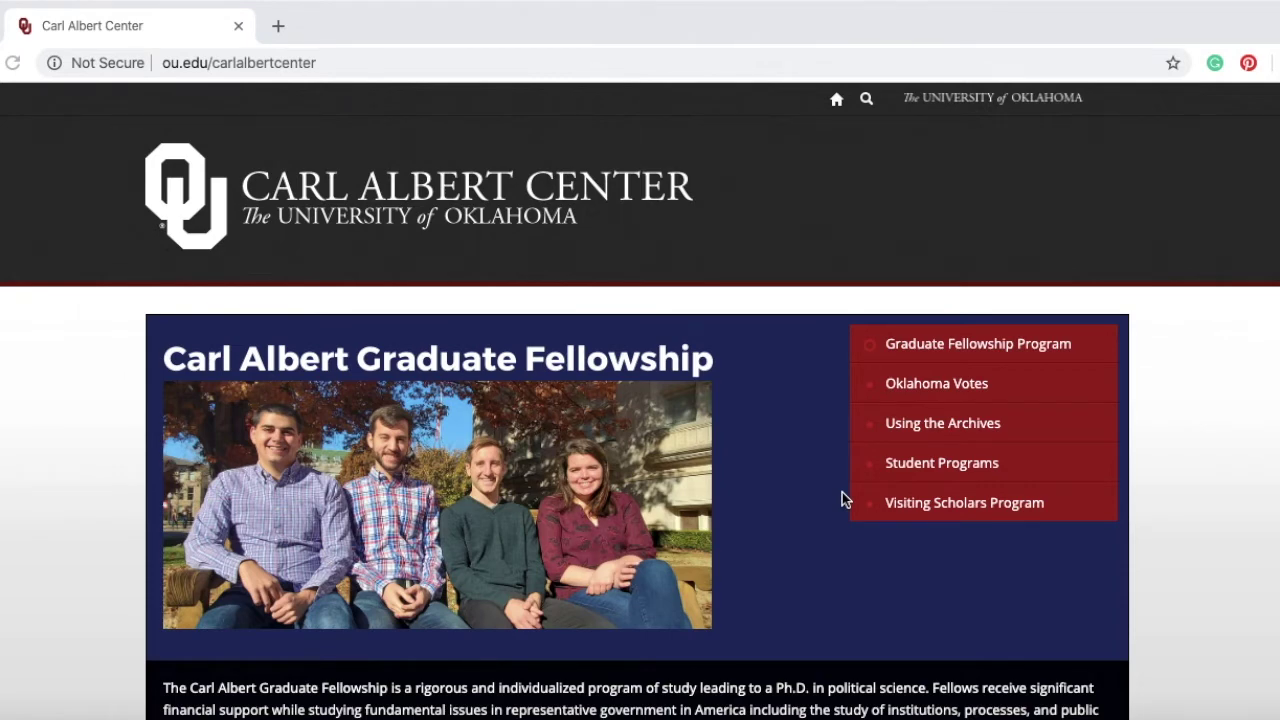
# Scroll the Carl Albert Center home page and go to Congressional and Political Collections from the left menu
pyautogui.scroll(-2, 769, 666)
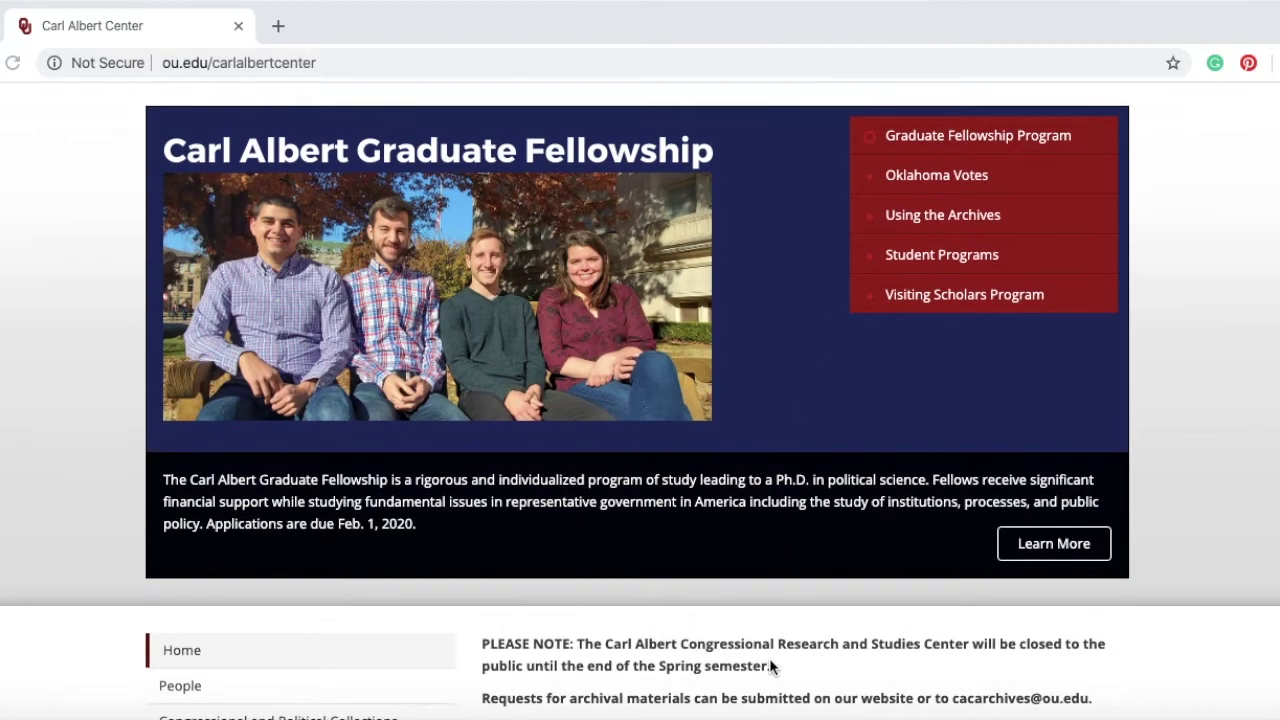
pyautogui.scroll(-3, 771, 666)
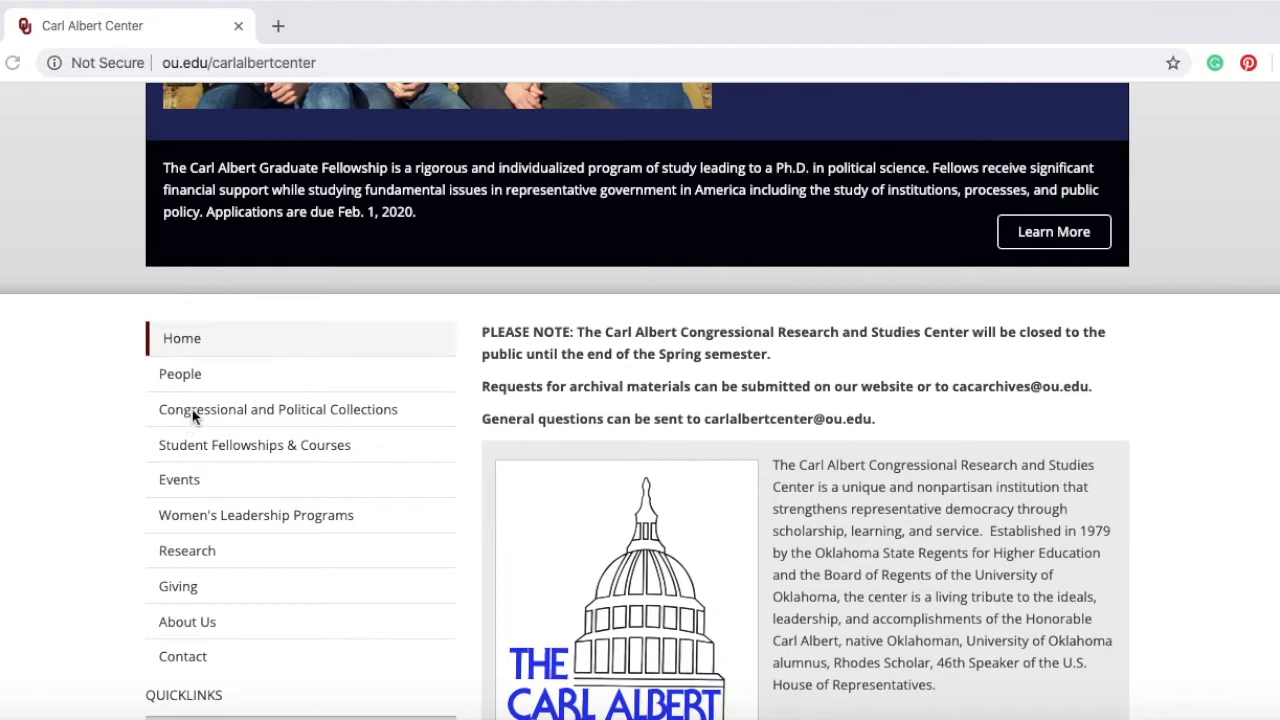
pyautogui.scroll(1, 208, 419)
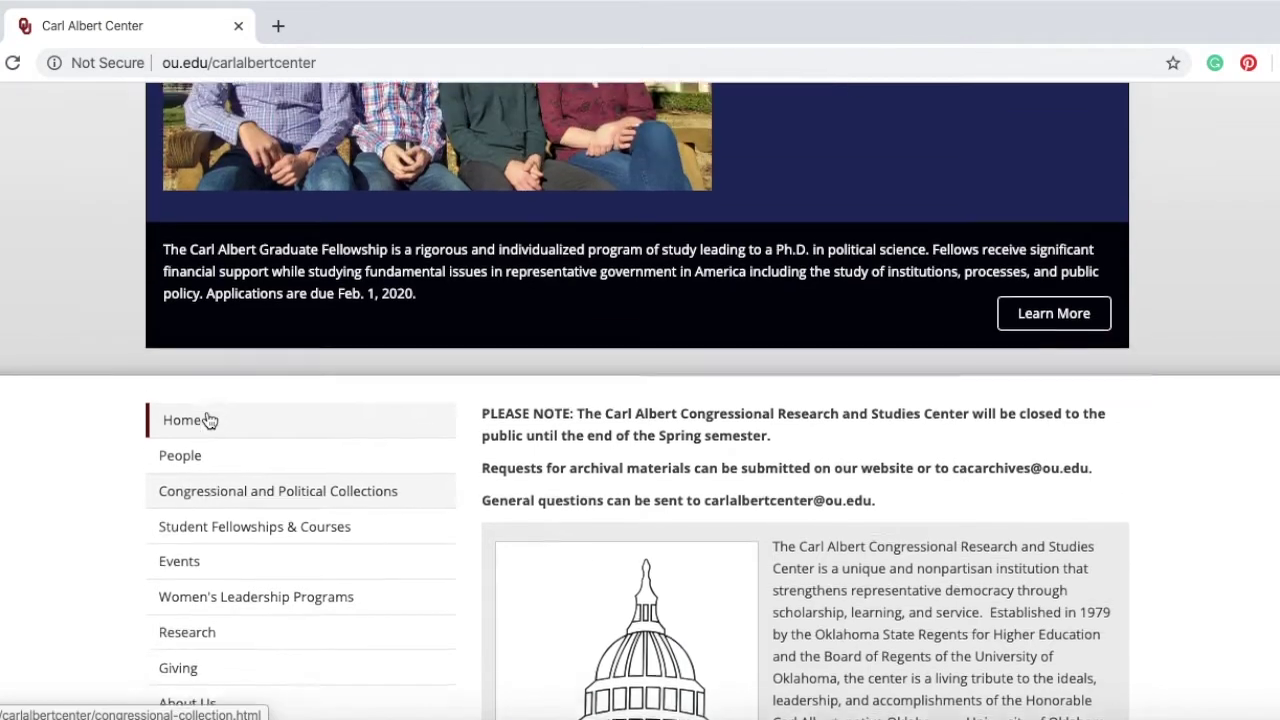
pyautogui.scroll(-1, 208, 419)
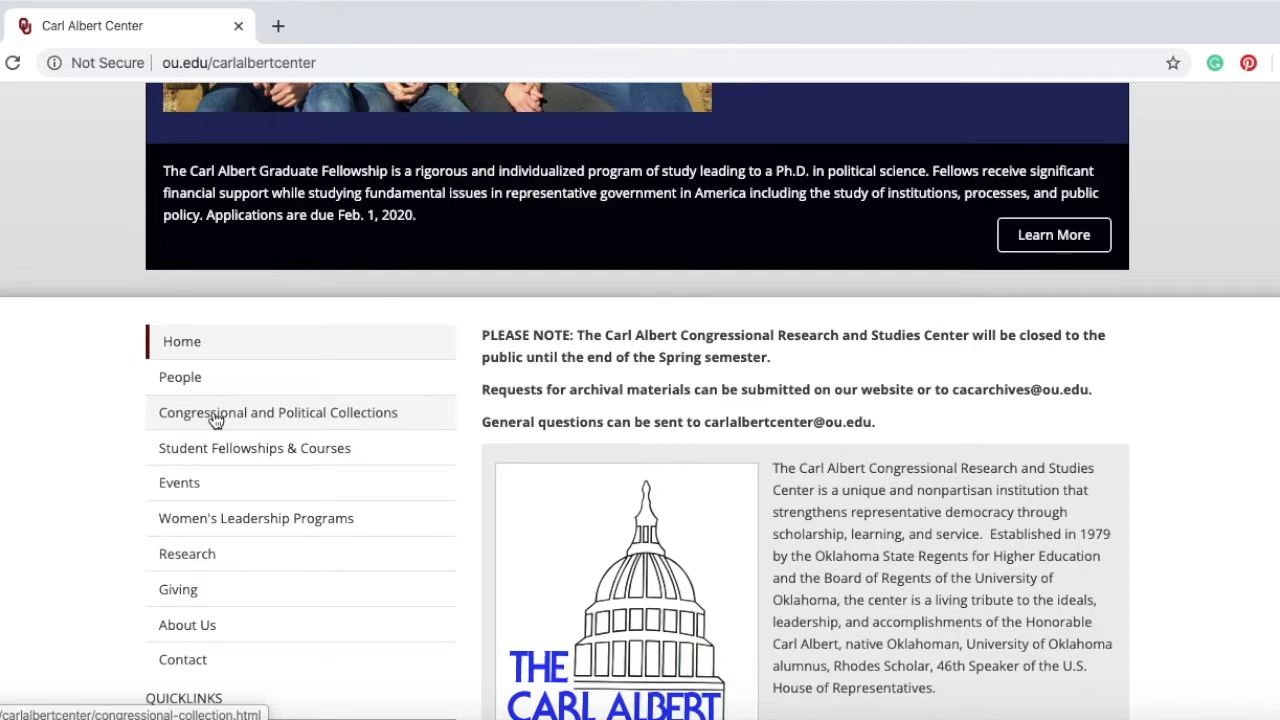
pyautogui.scroll(5, 213, 374)
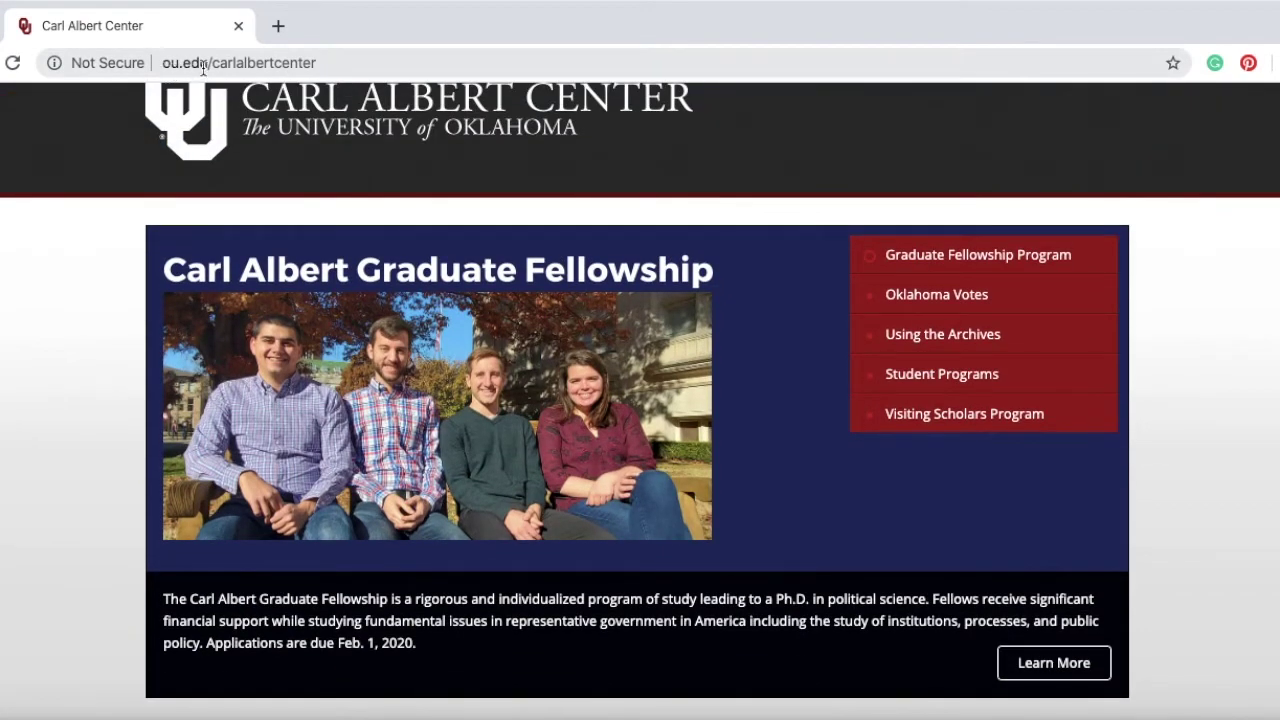
pyautogui.scroll(-4, 229, 259)
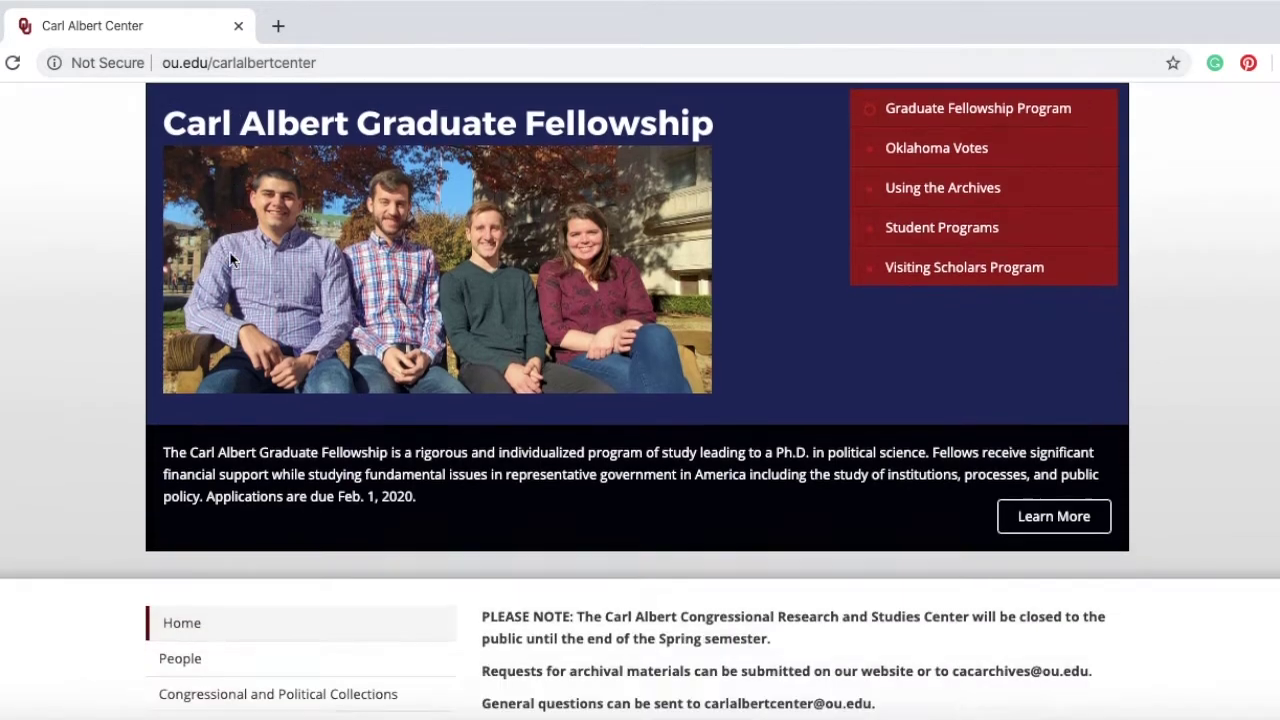
pyautogui.scroll(-1, 229, 259)
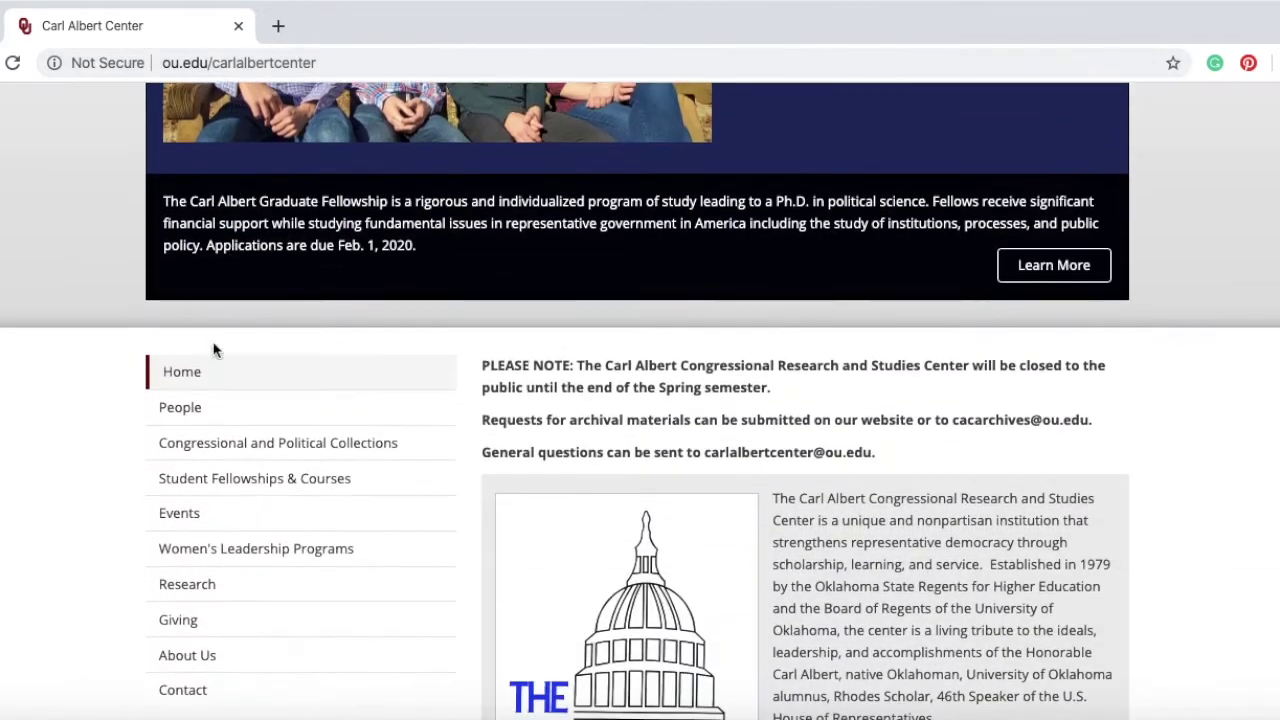
pyautogui.click(207, 446)
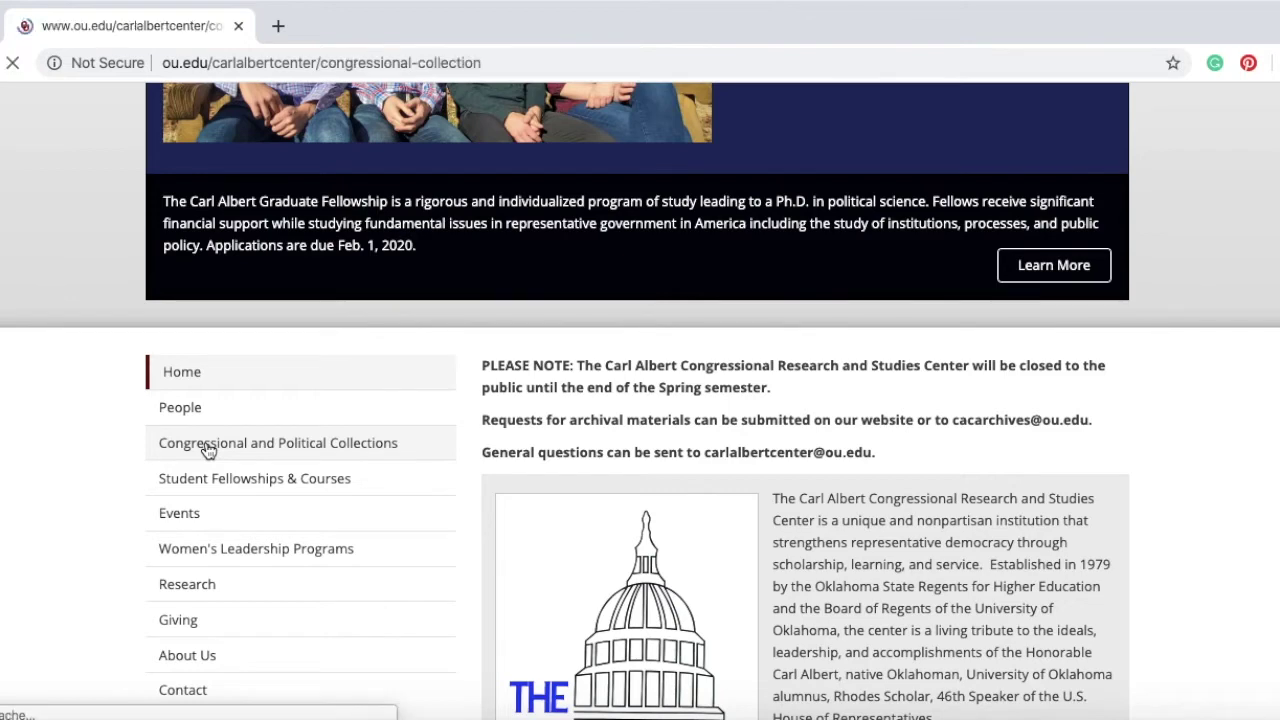
pyautogui.scroll(-3, 207, 449)
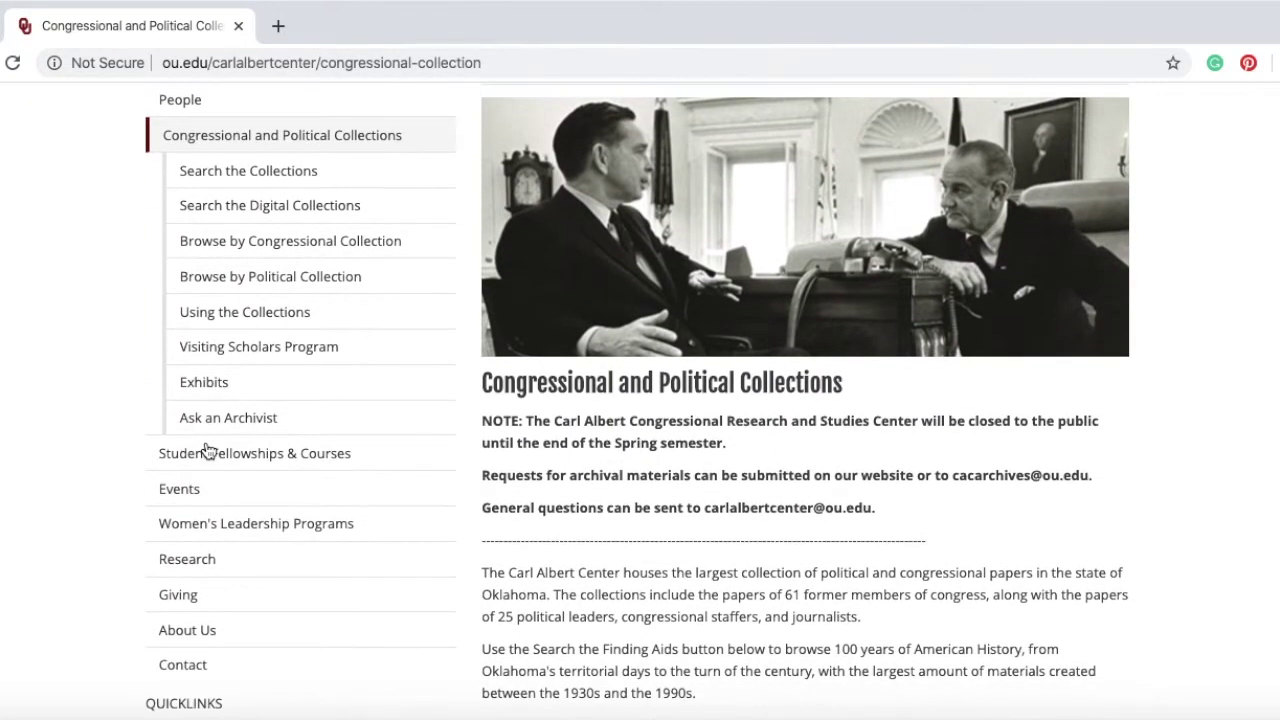
pyautogui.scroll(-2, 536, 438)
pyautogui.scroll(-3, 535, 438)
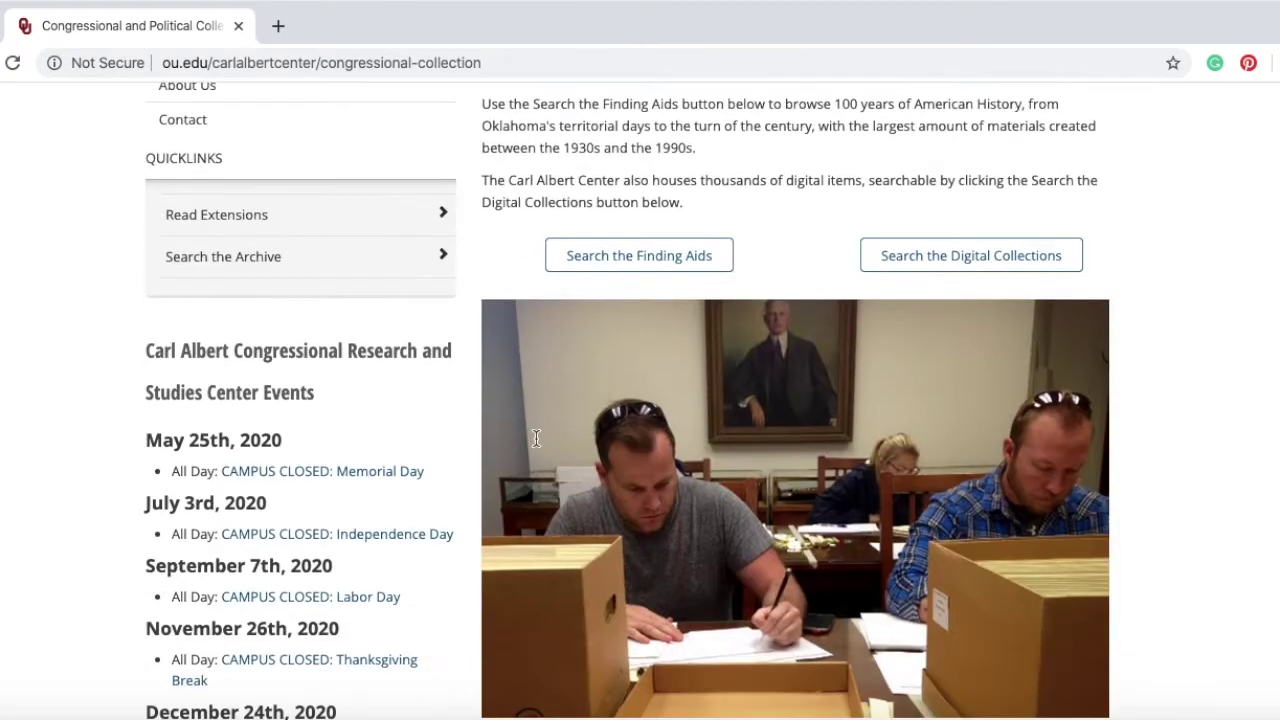
pyautogui.scroll(-4, 535, 436)
pyautogui.scroll(-2, 655, 355)
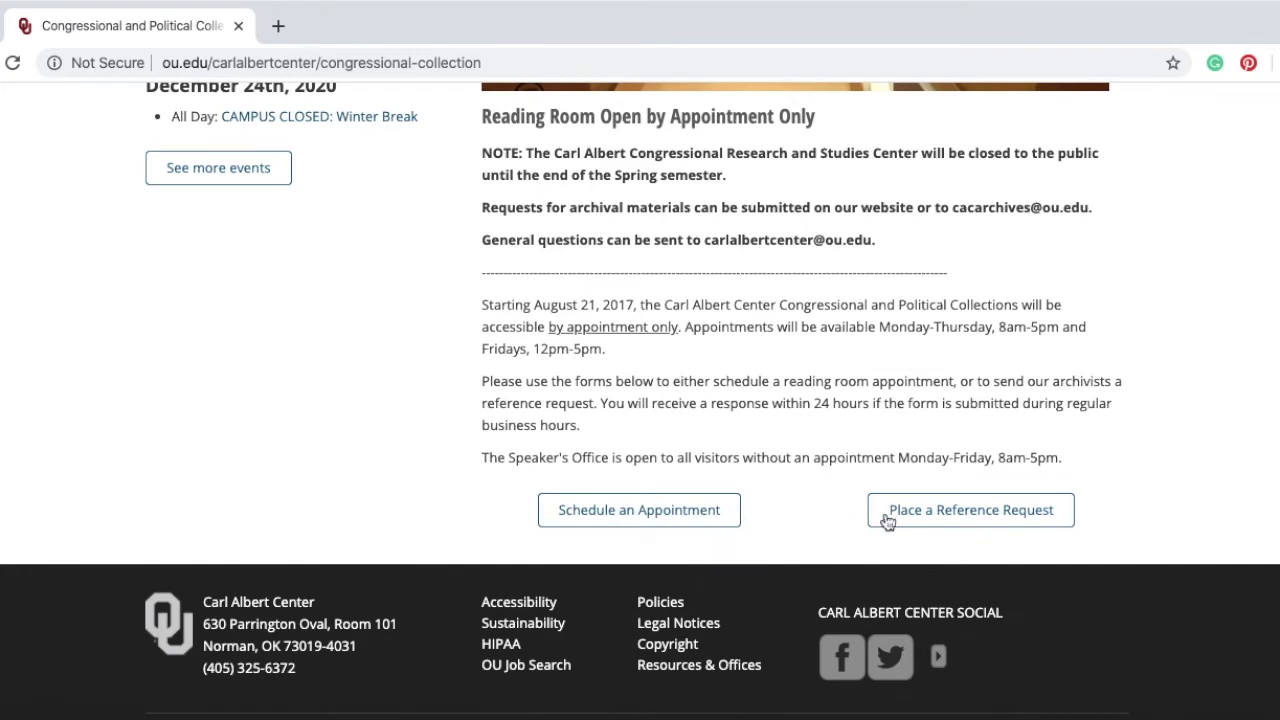
pyautogui.scroll(5, 873, 475)
pyautogui.scroll(5, 873, 478)
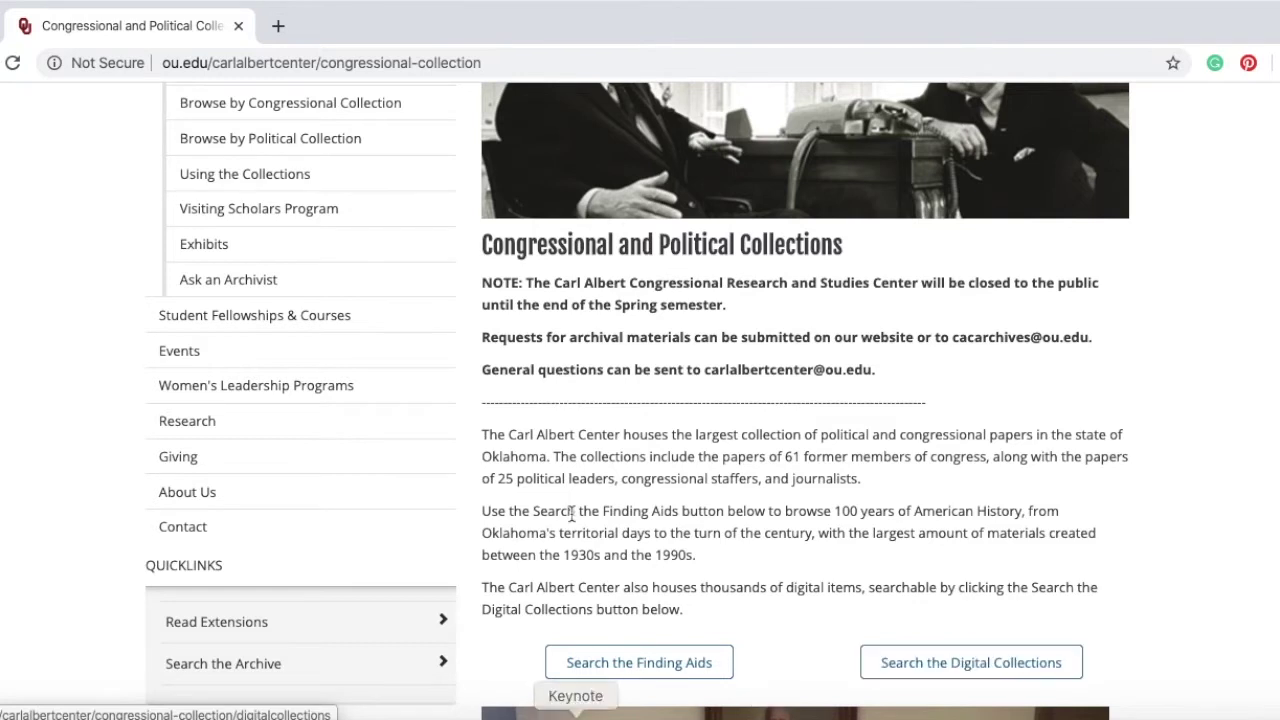
pyautogui.scroll(3, 572, 512)
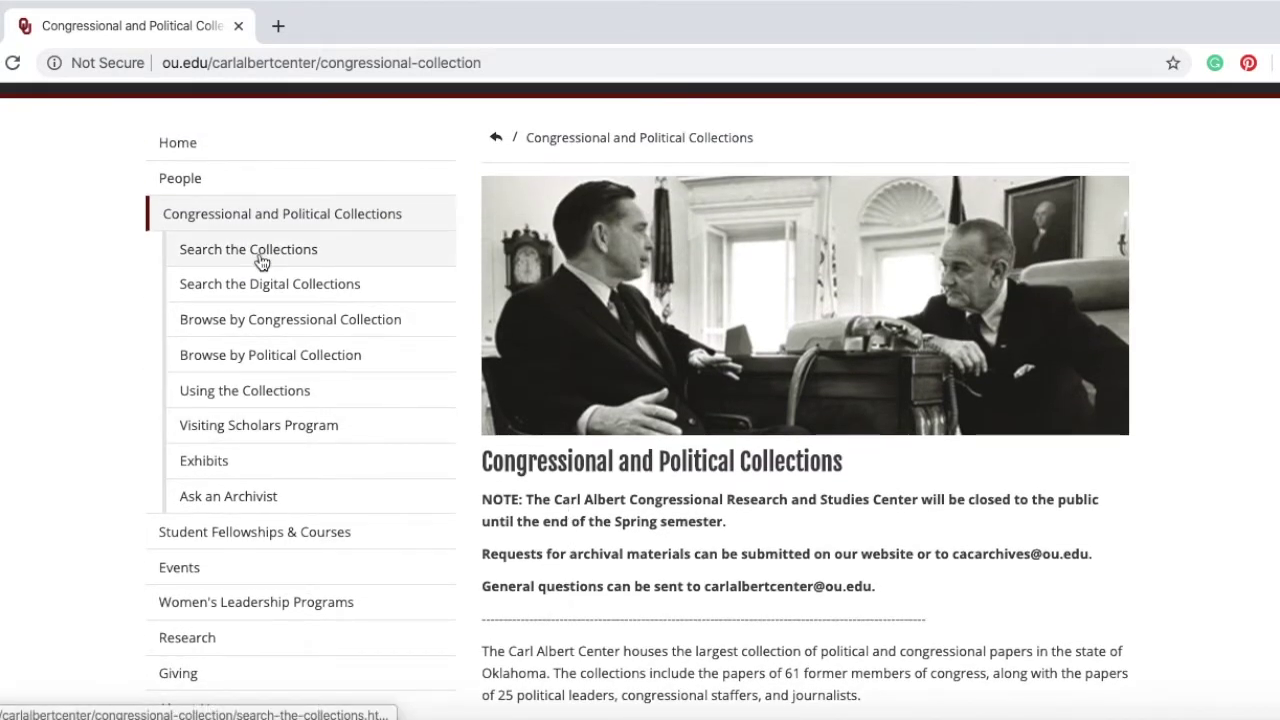
# Browse the former members' congressional collections listing, reviewing the A–C entries starting with Carl Albert
pyautogui.click(254, 332)
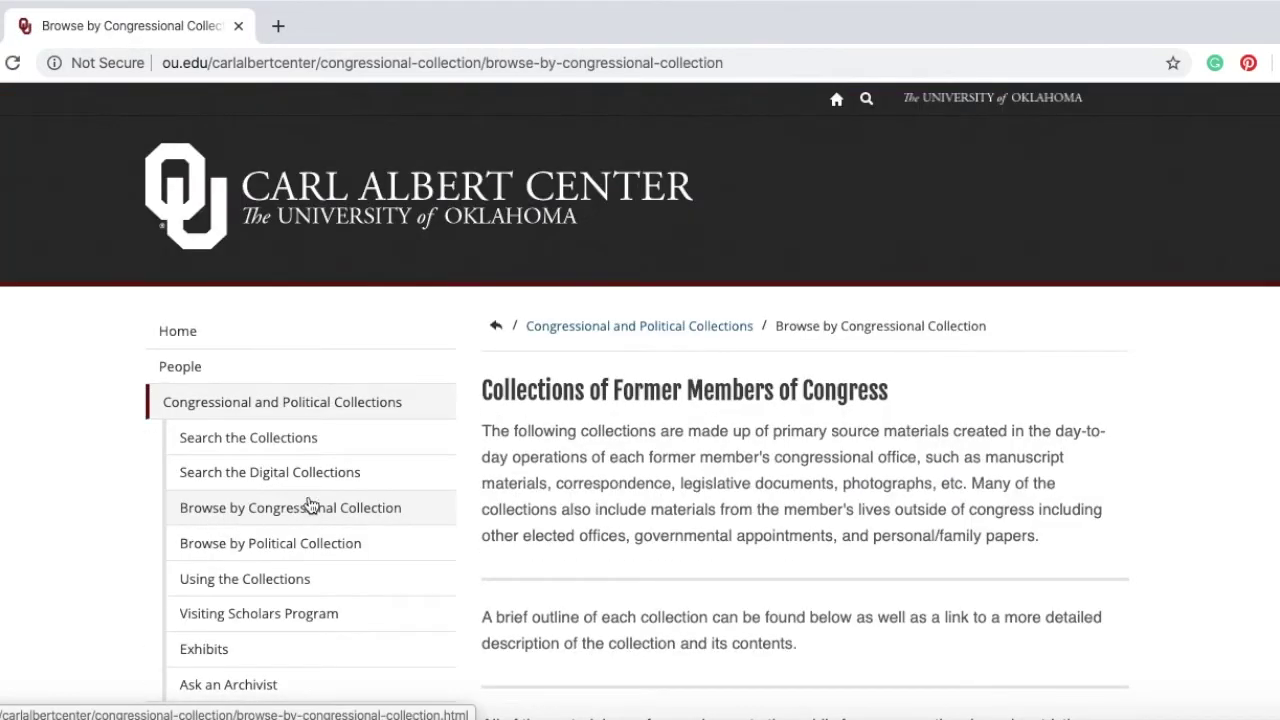
pyautogui.scroll(-3, 654, 525)
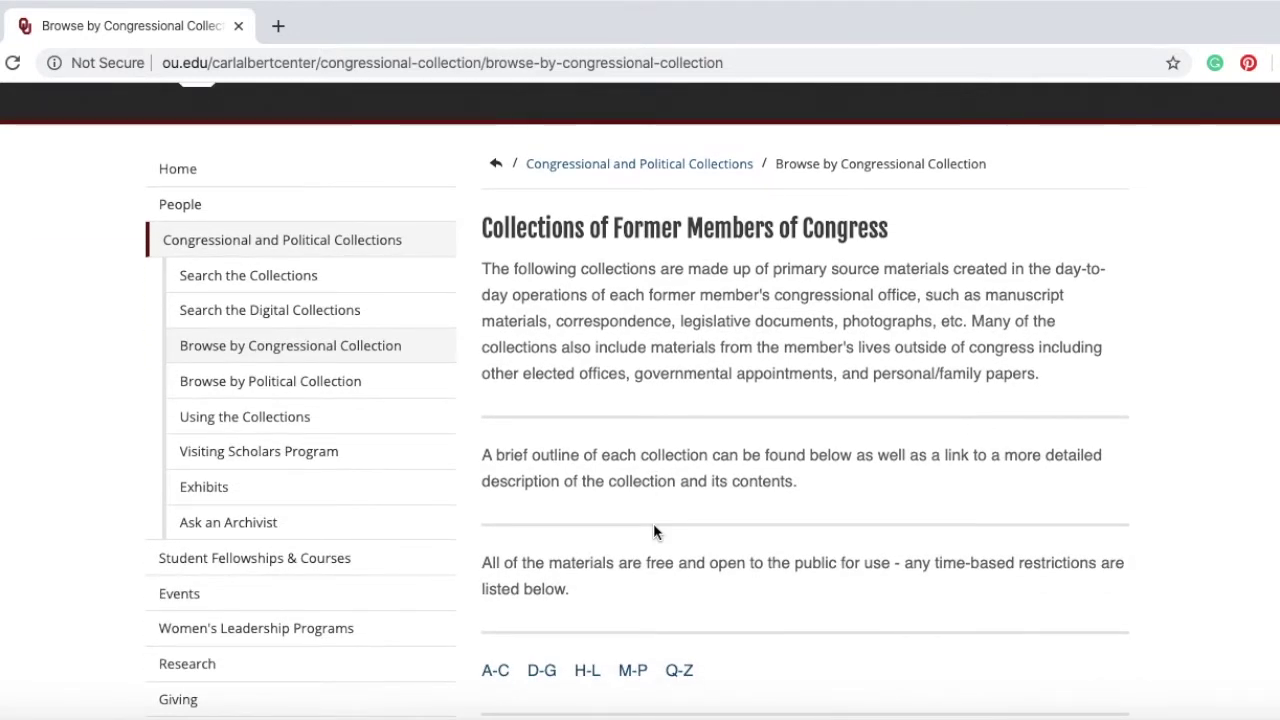
pyautogui.scroll(-1, 654, 530)
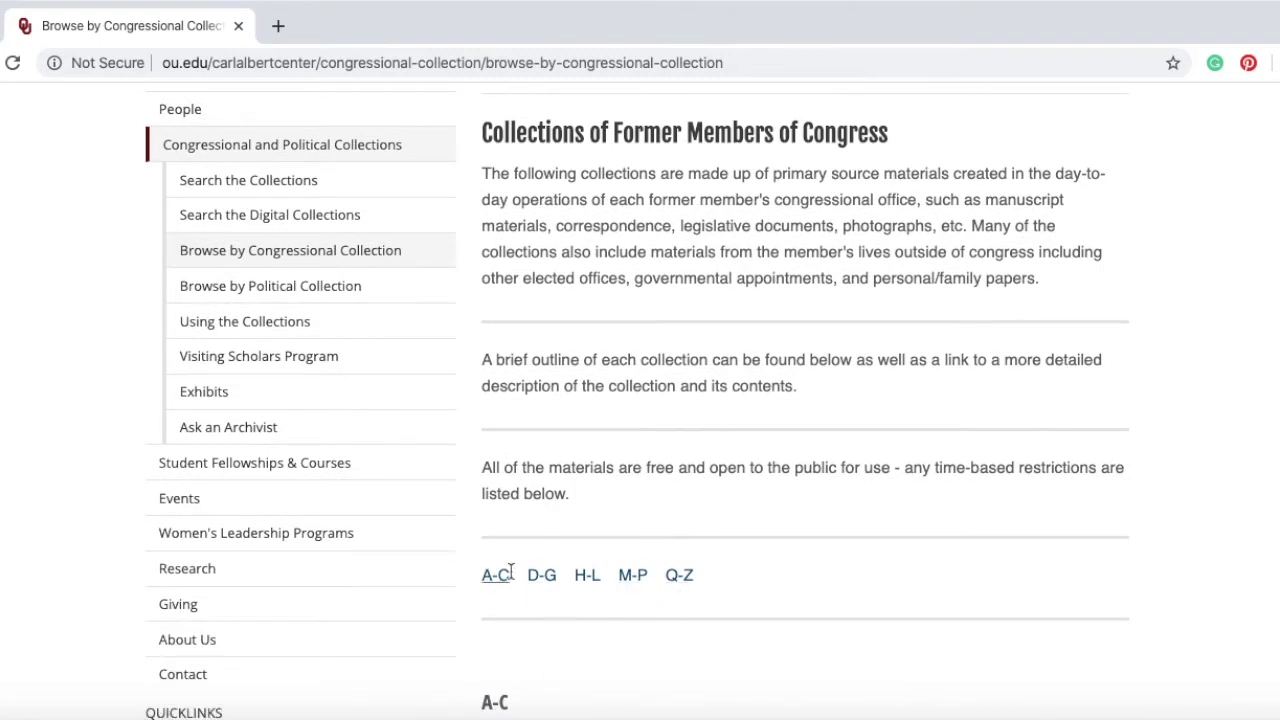
pyautogui.scroll(2, 519, 540)
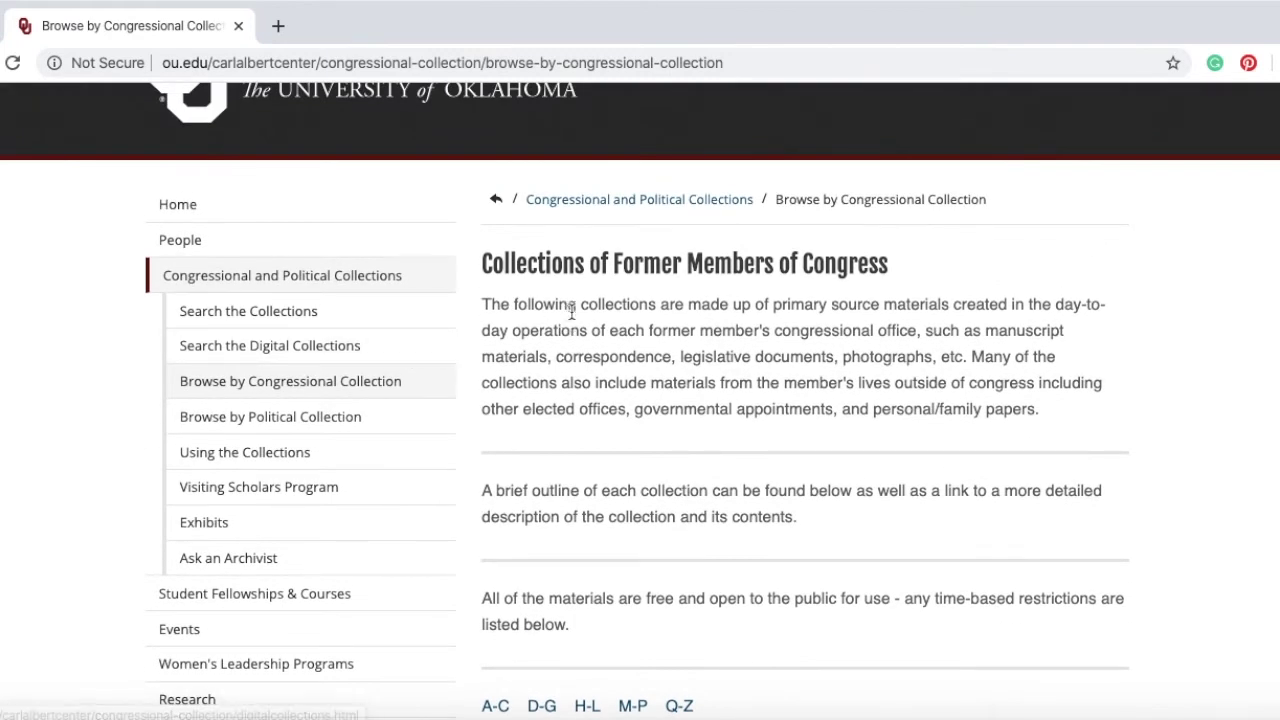
pyautogui.scroll(-1, 630, 377)
pyautogui.scroll(-7, 630, 377)
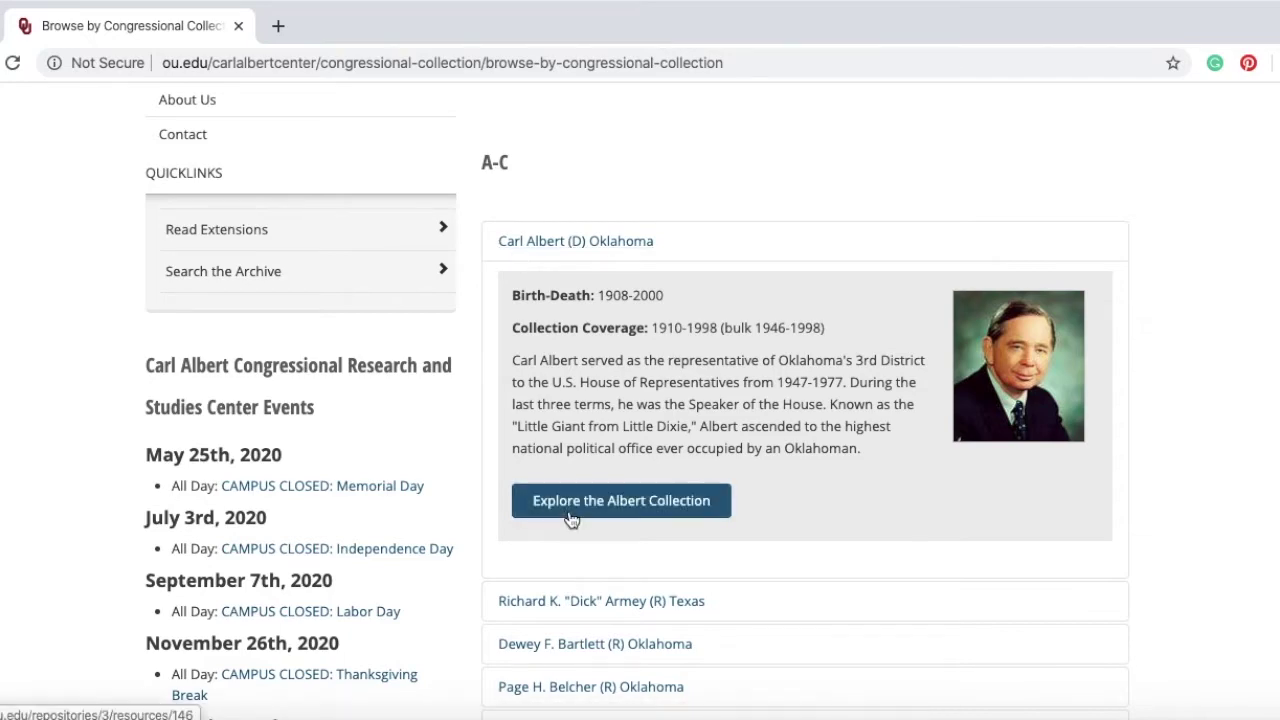
pyautogui.scroll(-1, 590, 420)
pyautogui.scroll(3, 610, 370)
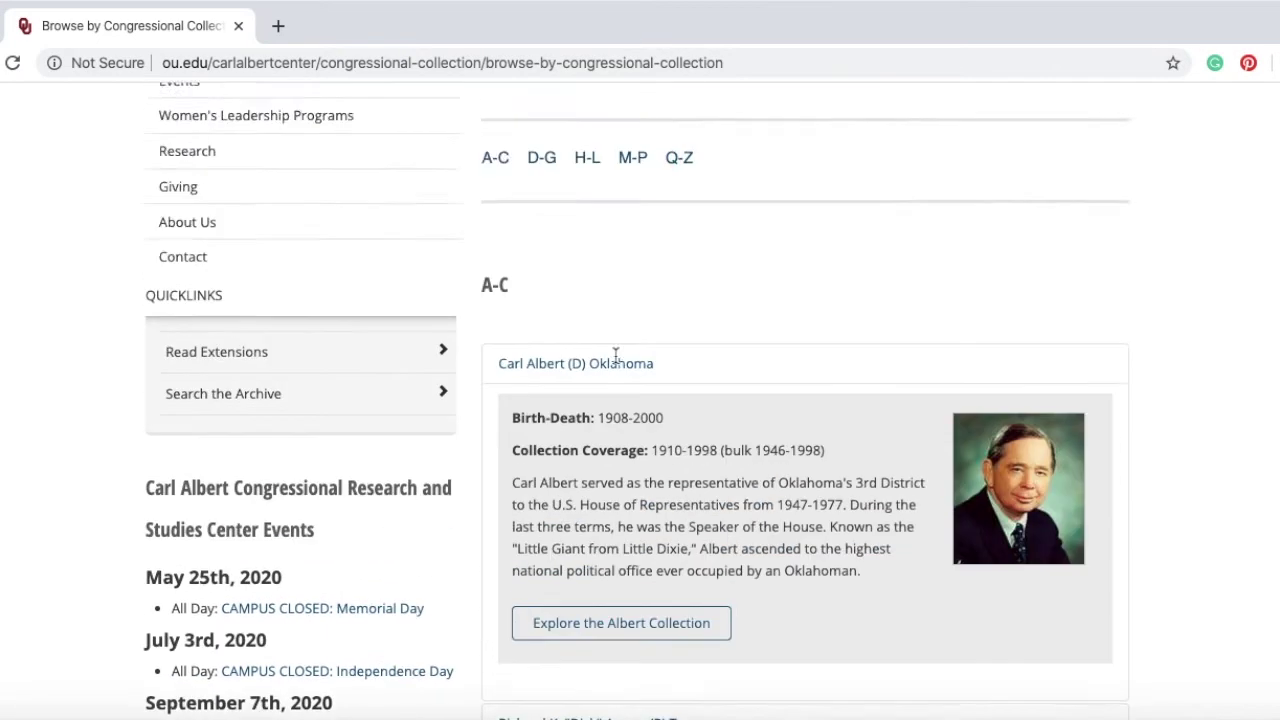
pyautogui.scroll(3, 615, 356)
pyautogui.scroll(1, 200, 449)
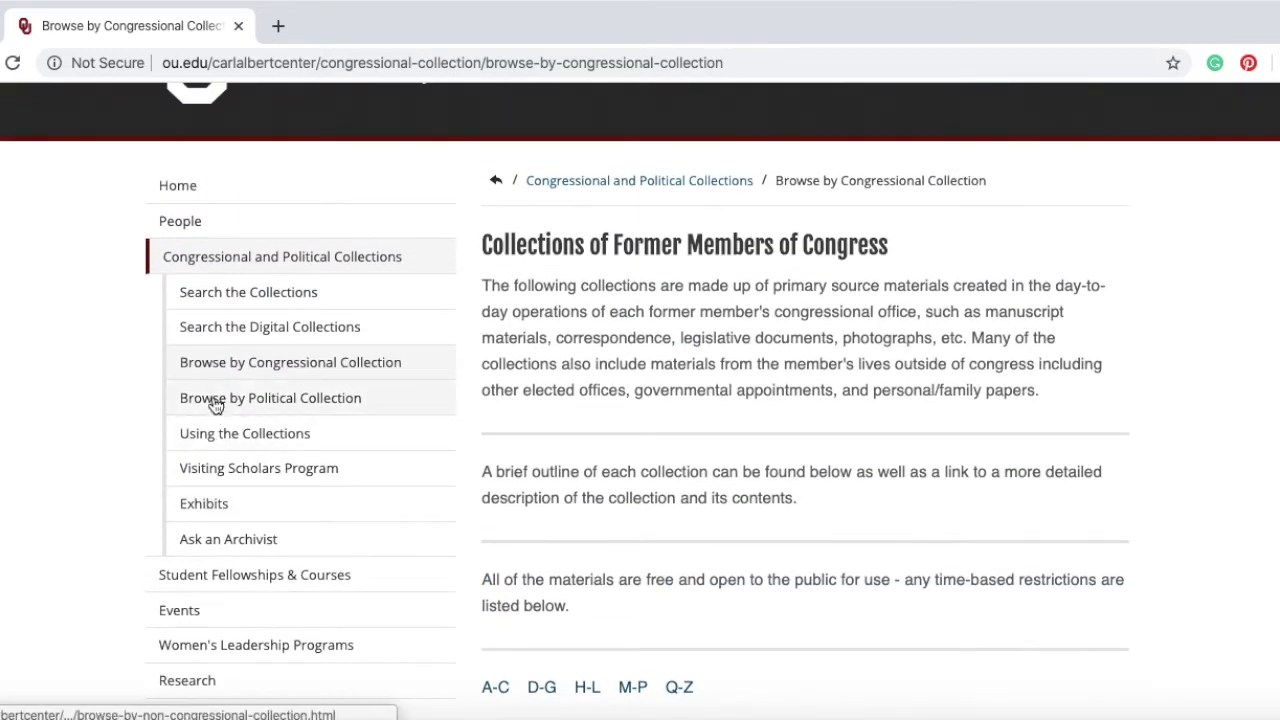
pyautogui.click(215, 404)
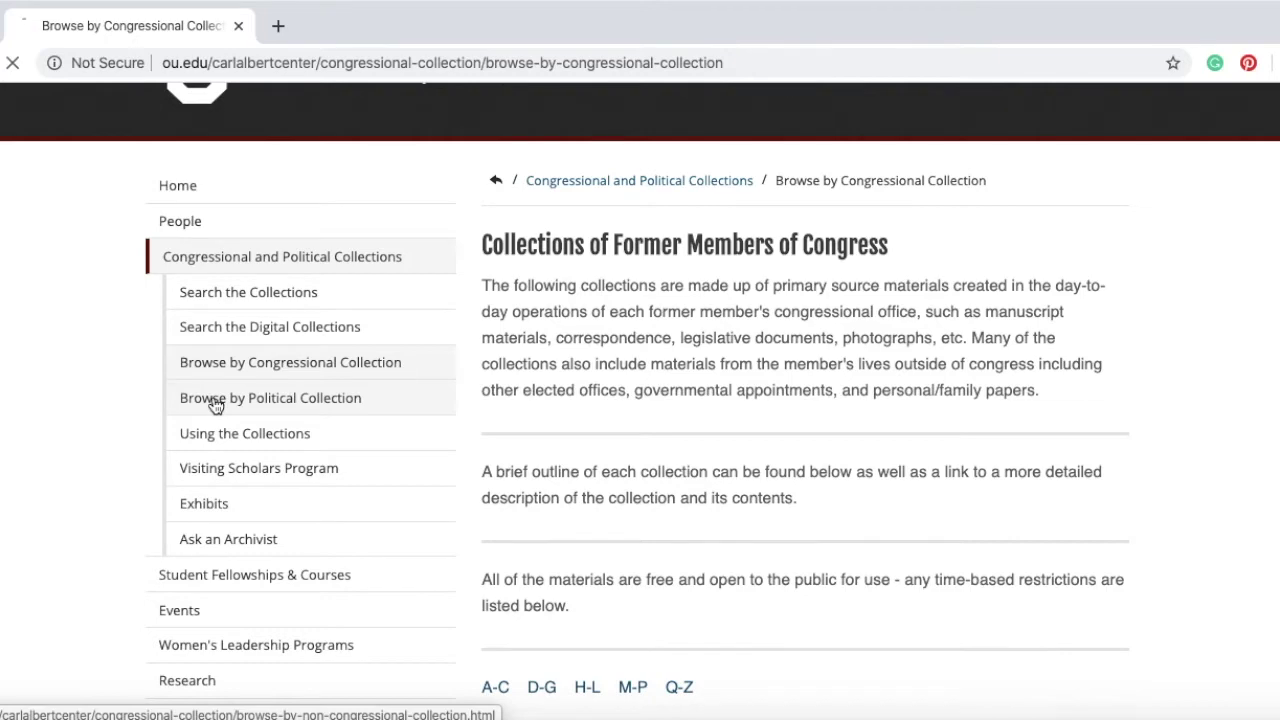
# Expand the Congressional Sunbelt Caucus entry on the Political Collection page and read its description
pyautogui.scroll(-3, 633, 451)
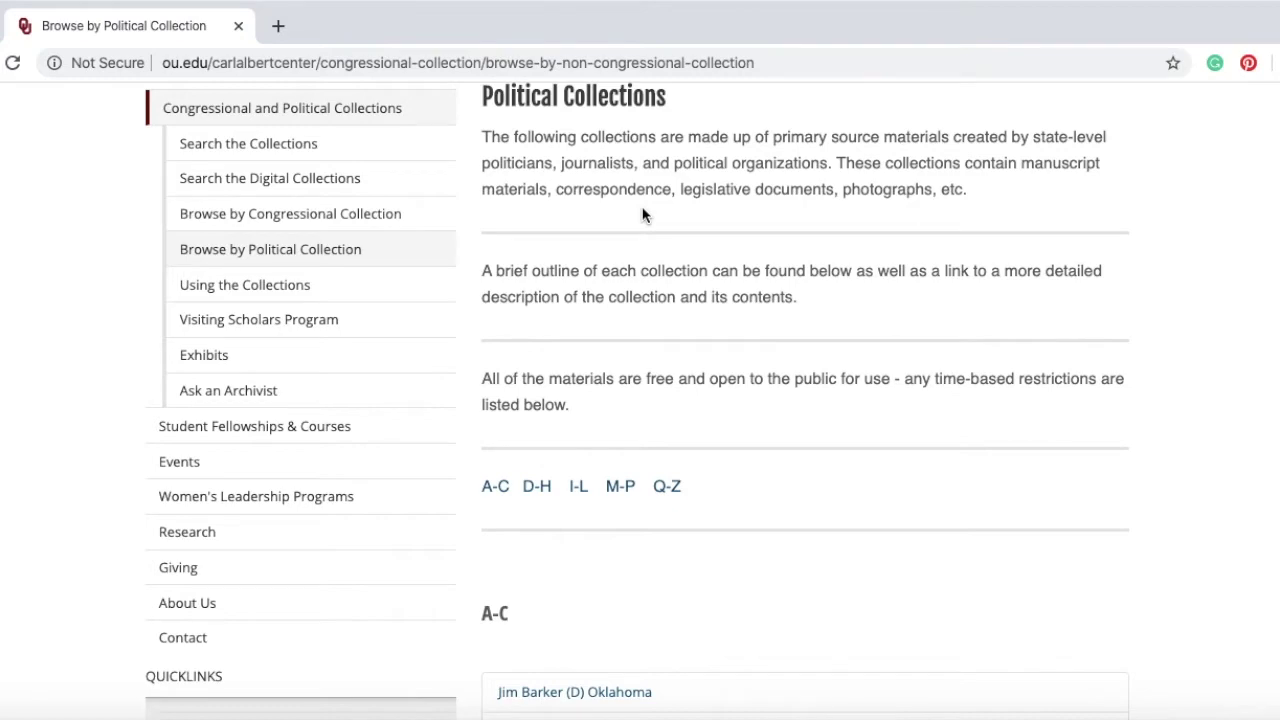
pyautogui.scroll(-6, 643, 214)
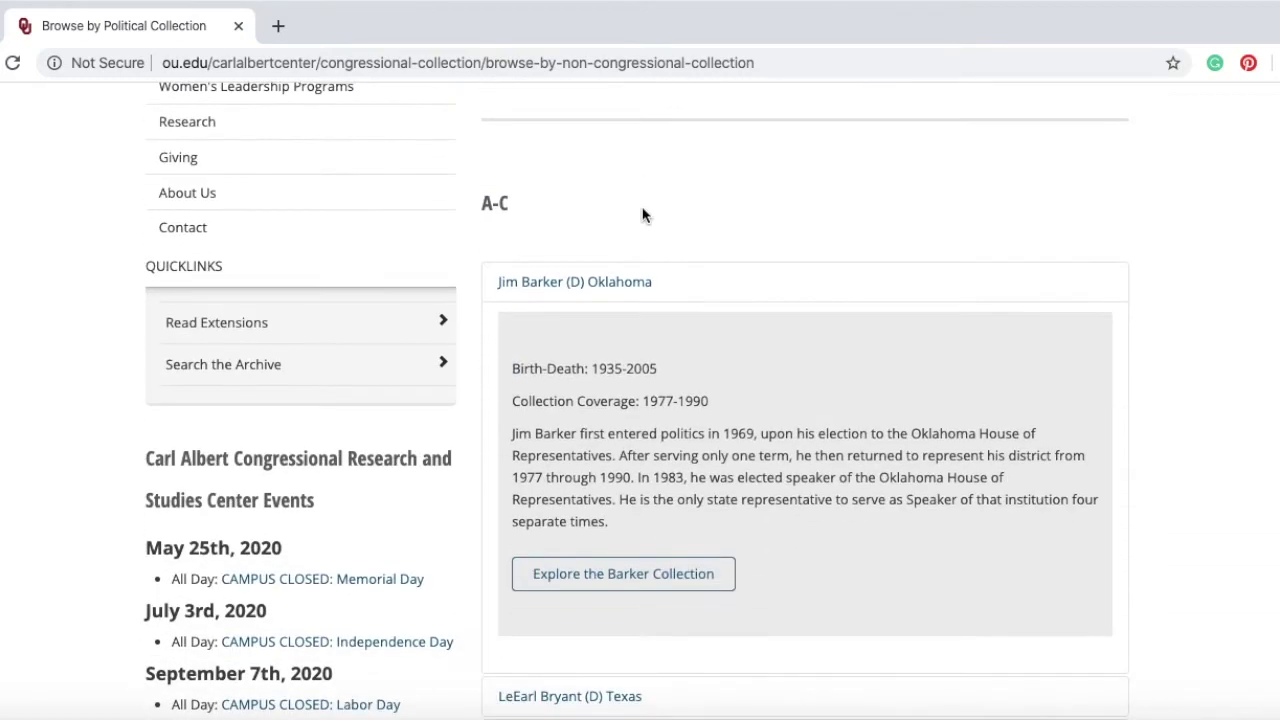
pyautogui.scroll(-3, 643, 214)
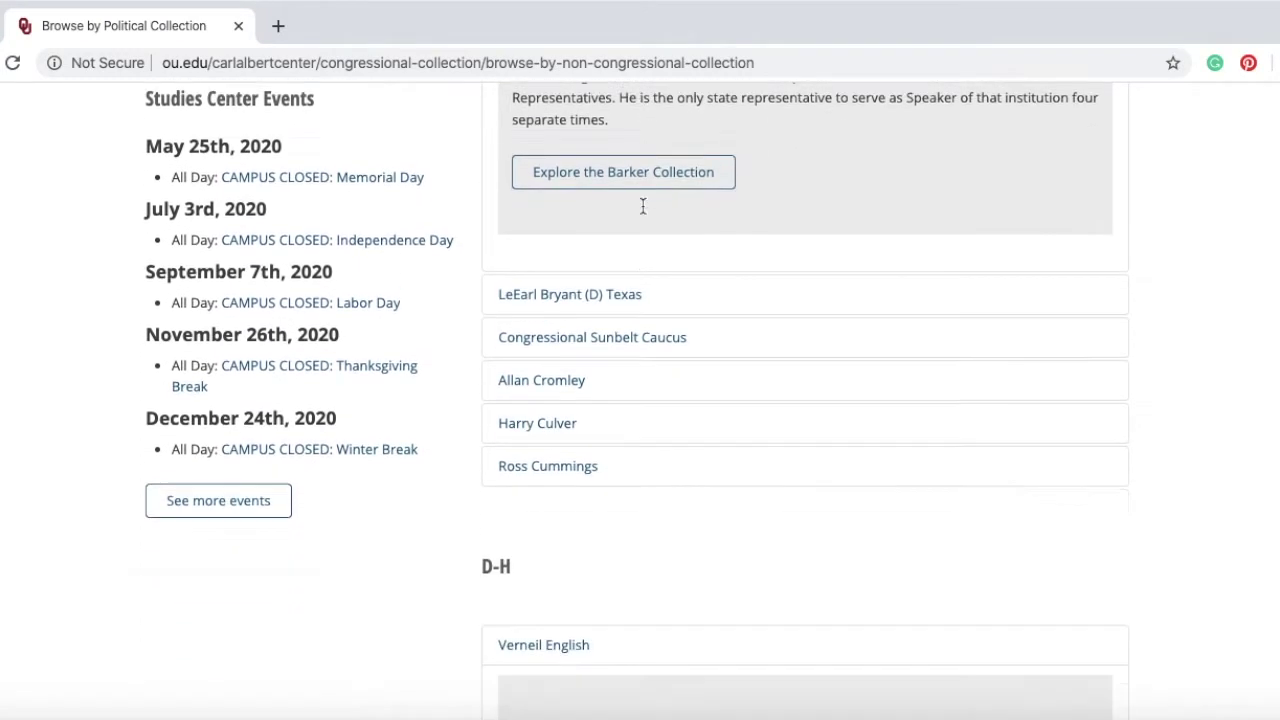
pyautogui.click(620, 228)
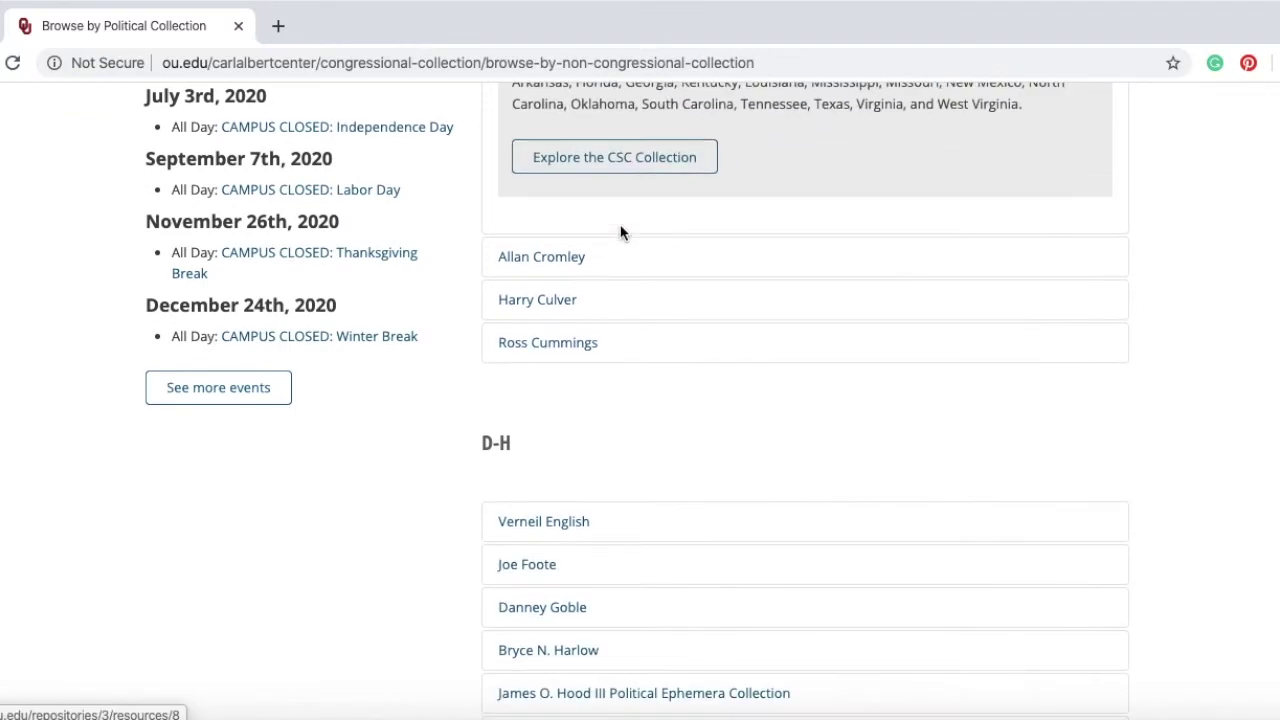
pyautogui.scroll(1, 620, 232)
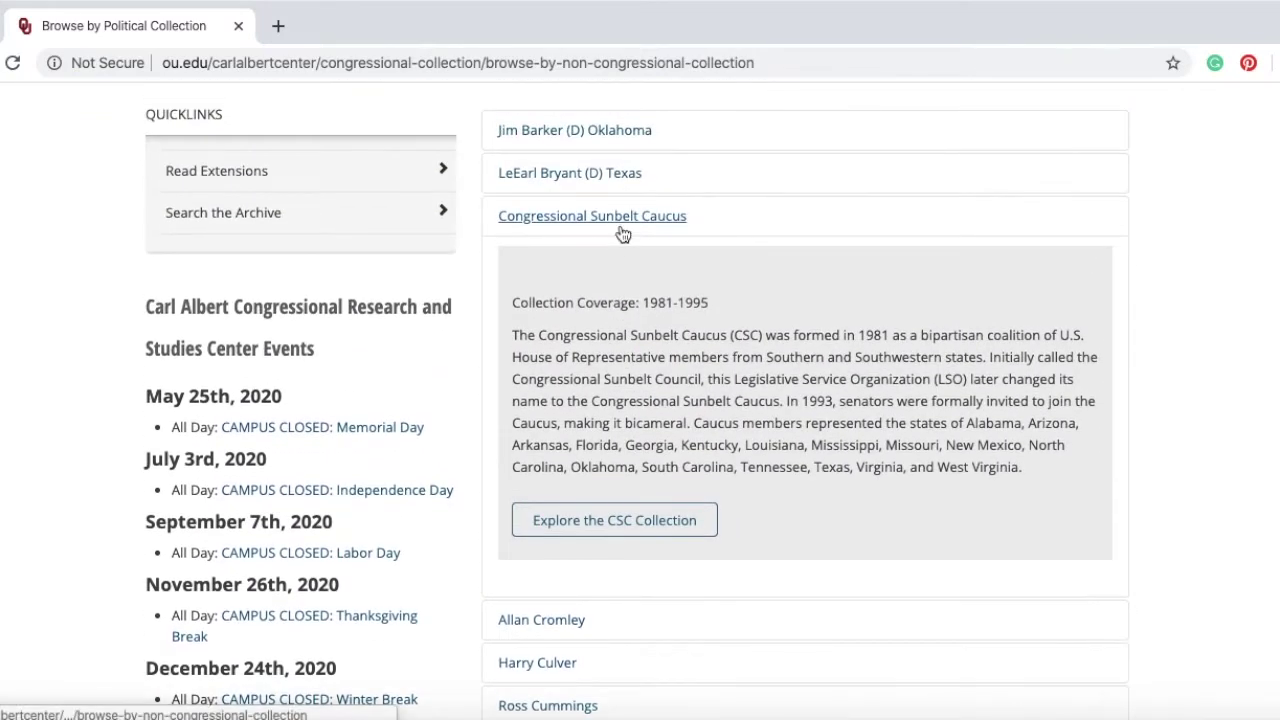
pyautogui.scroll(7, 620, 232)
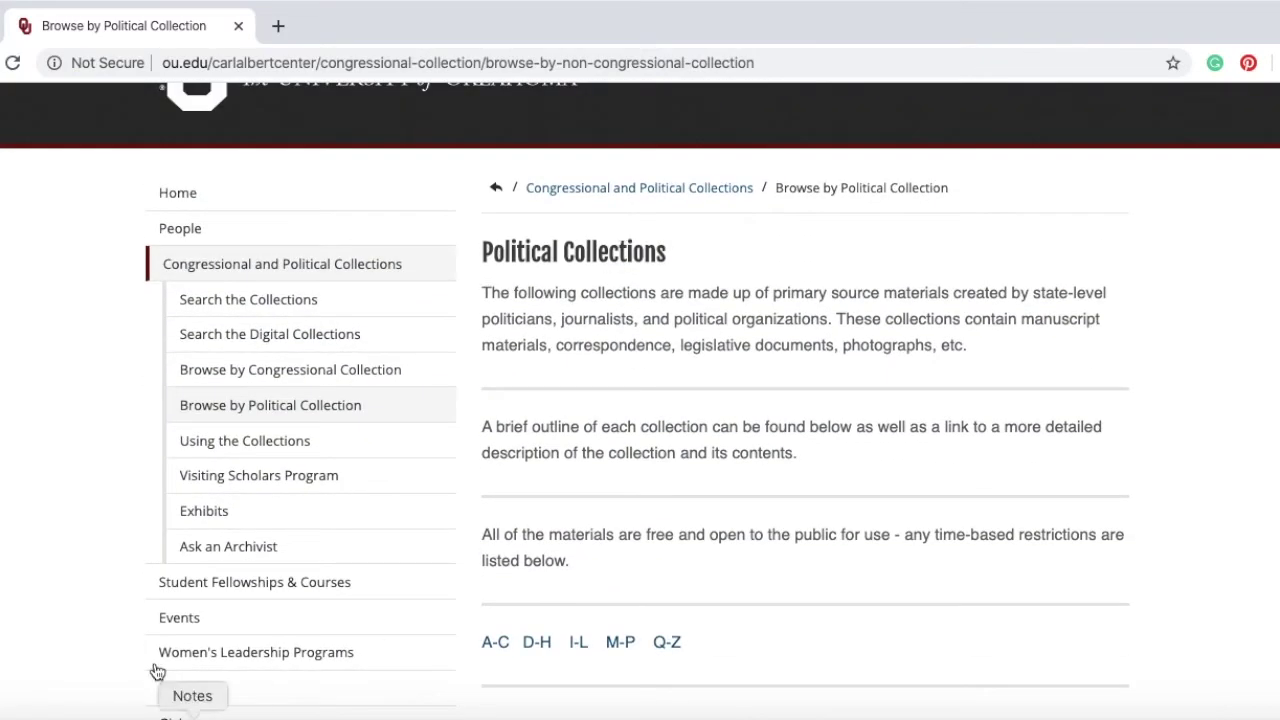
pyautogui.scroll(-1, 163, 586)
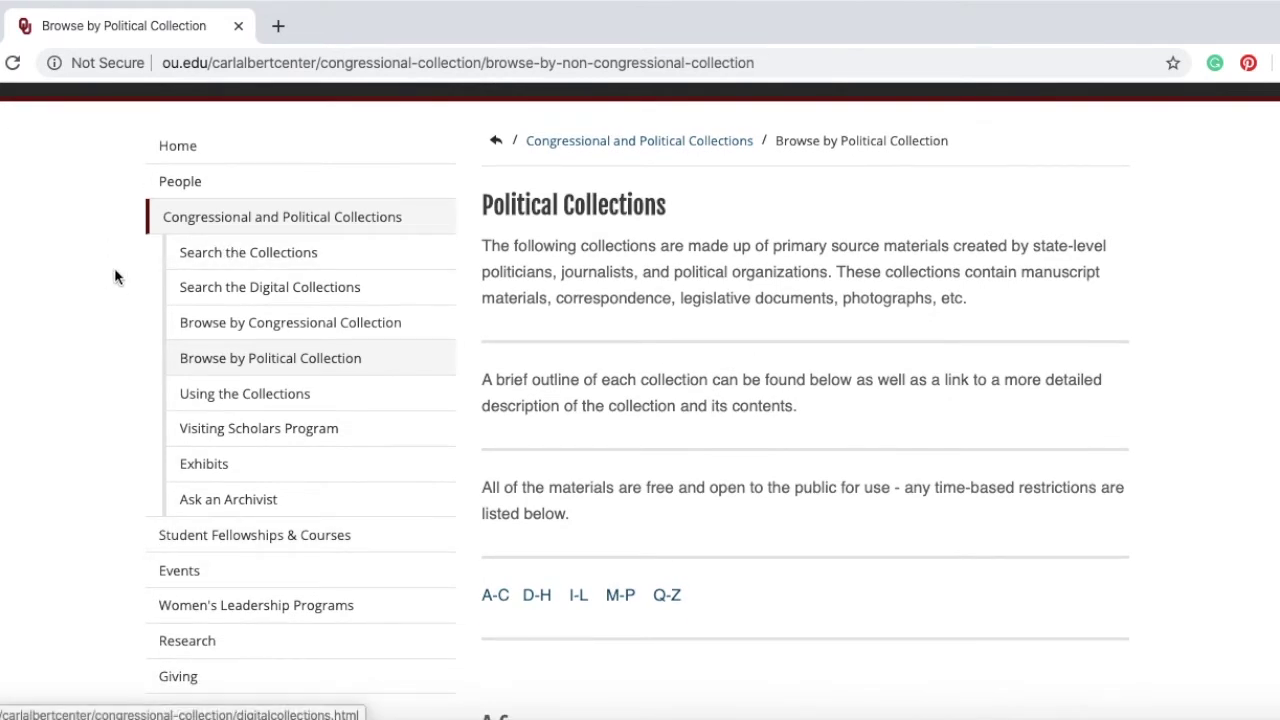
pyautogui.click(209, 294)
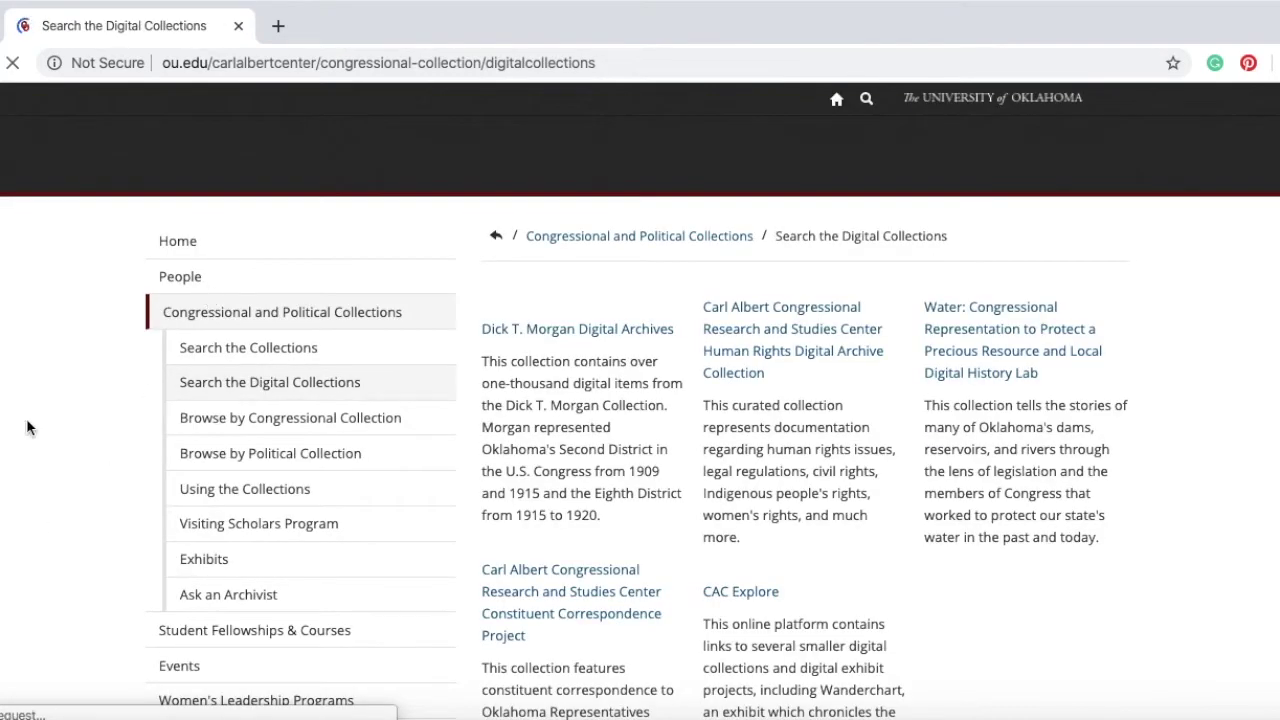
pyautogui.scroll(-2, 26, 418)
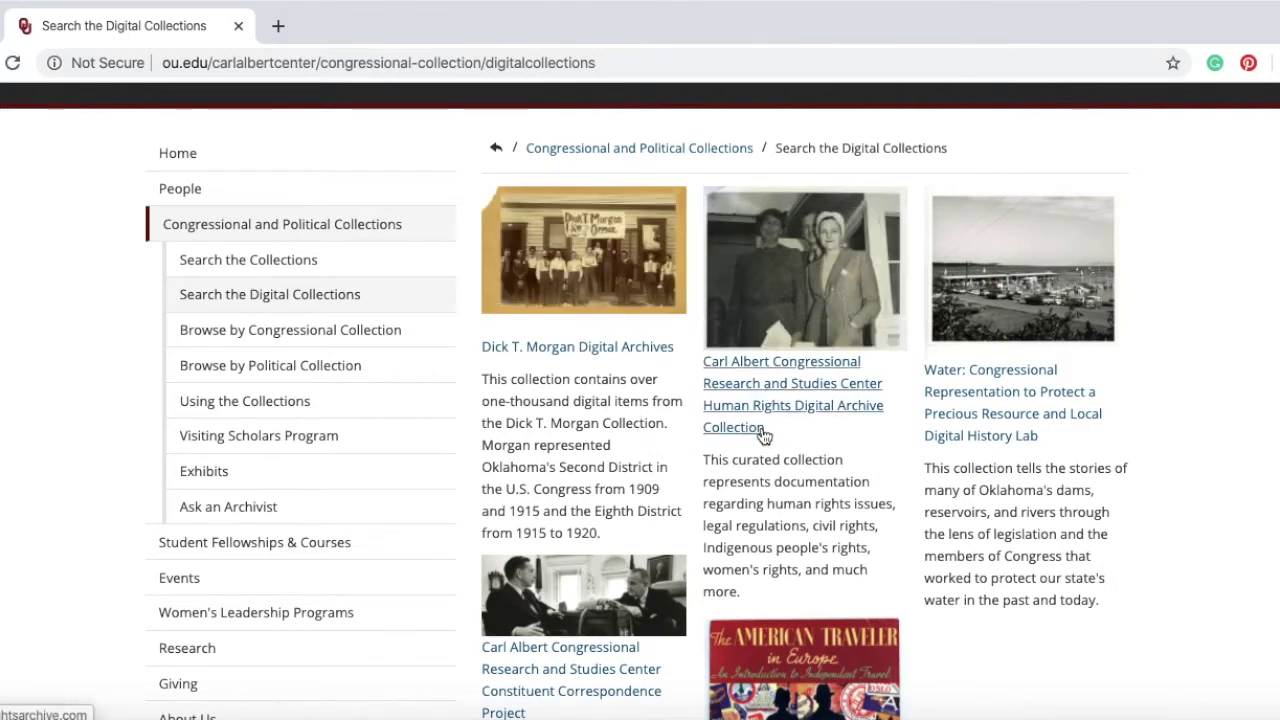
pyautogui.scroll(-1, 802, 421)
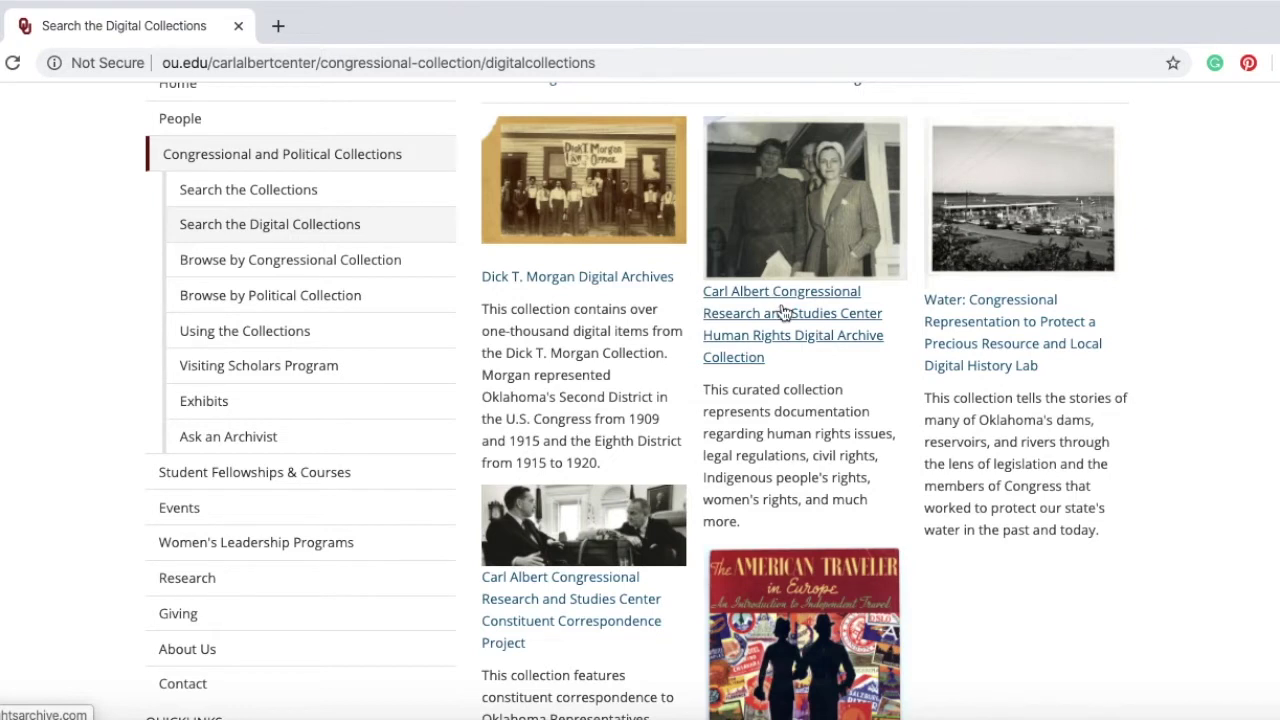
pyautogui.scroll(1, 783, 313)
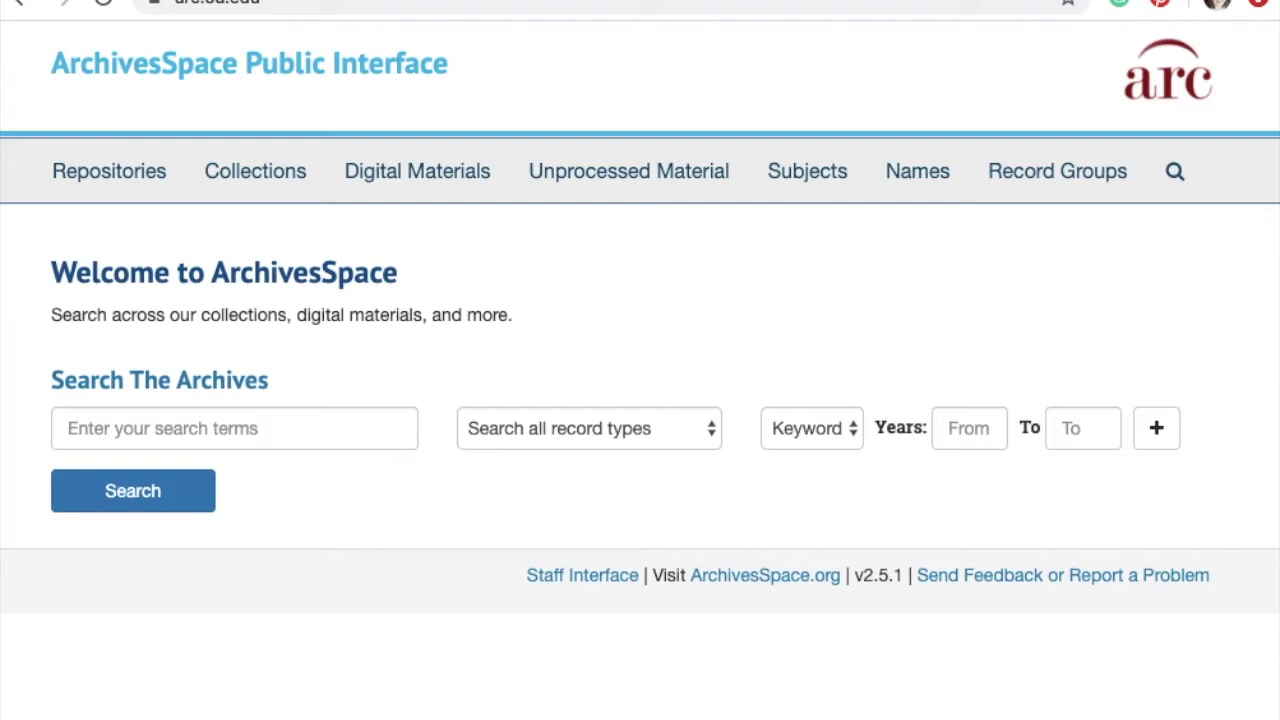
# Run a keyword search for 'Japan' across all record types, returning 432 results
pyautogui.click(205, 432)
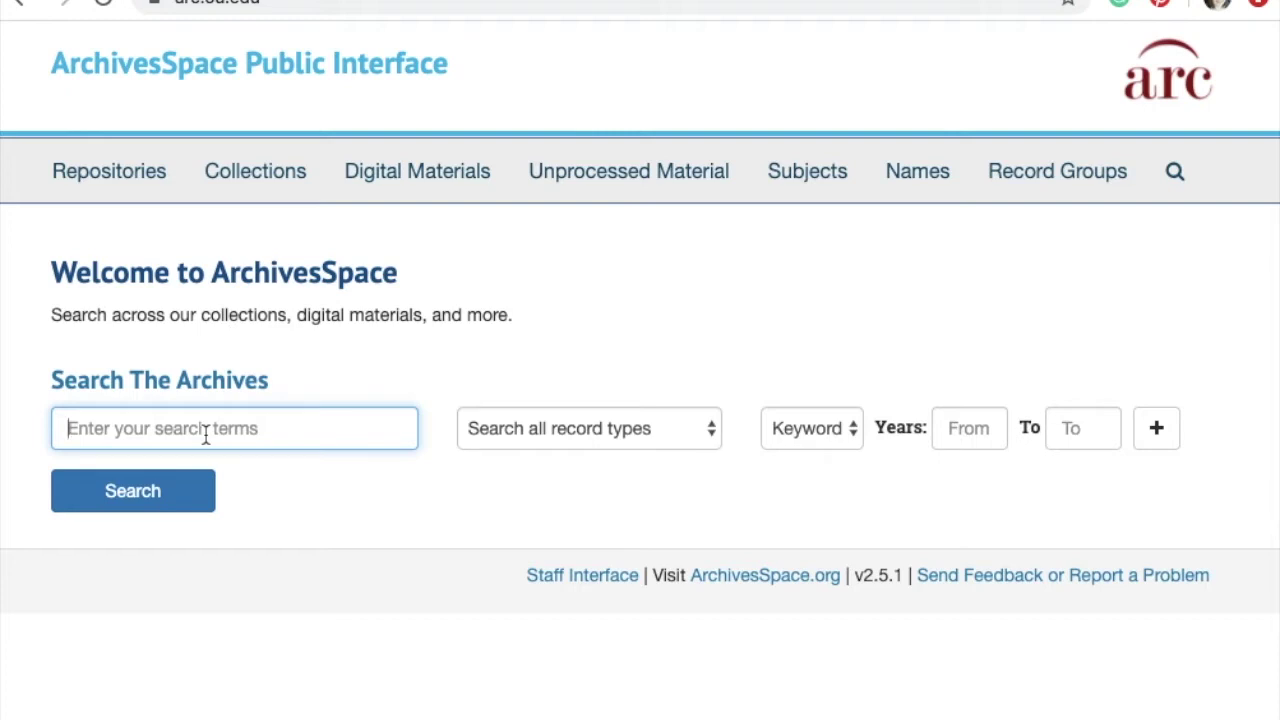
pyautogui.write('Japan')
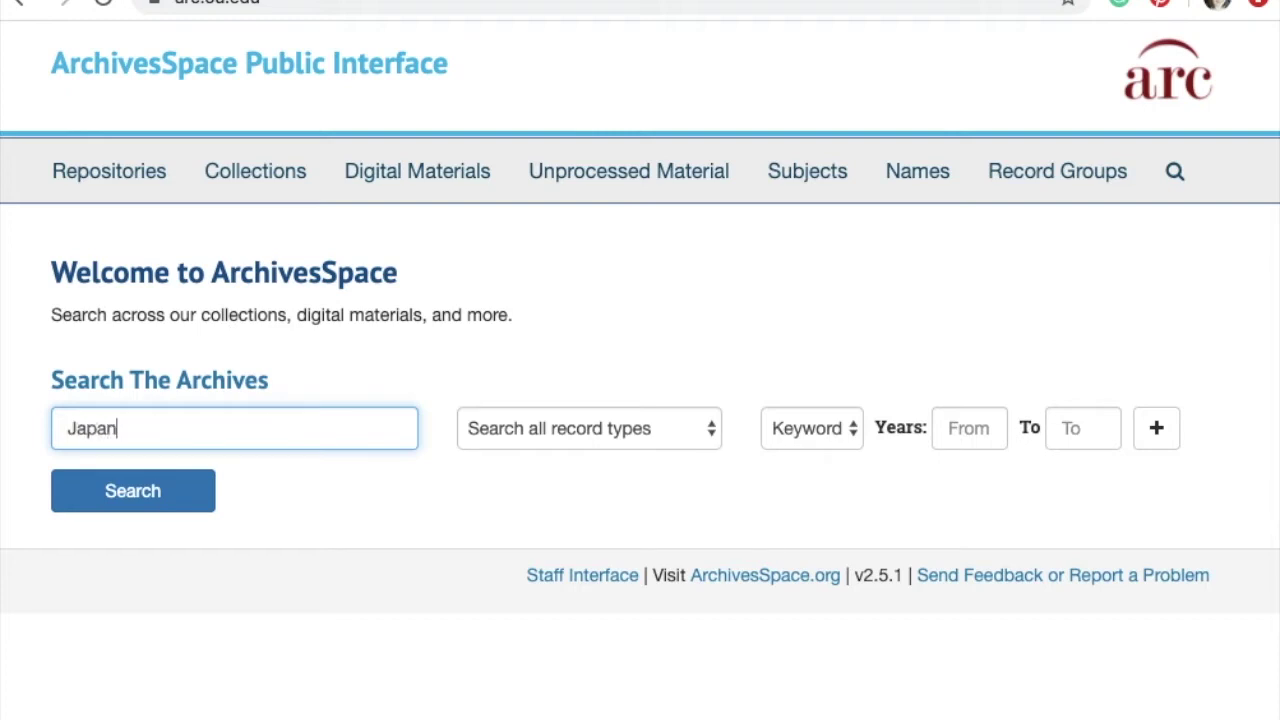
pyautogui.press('Return')
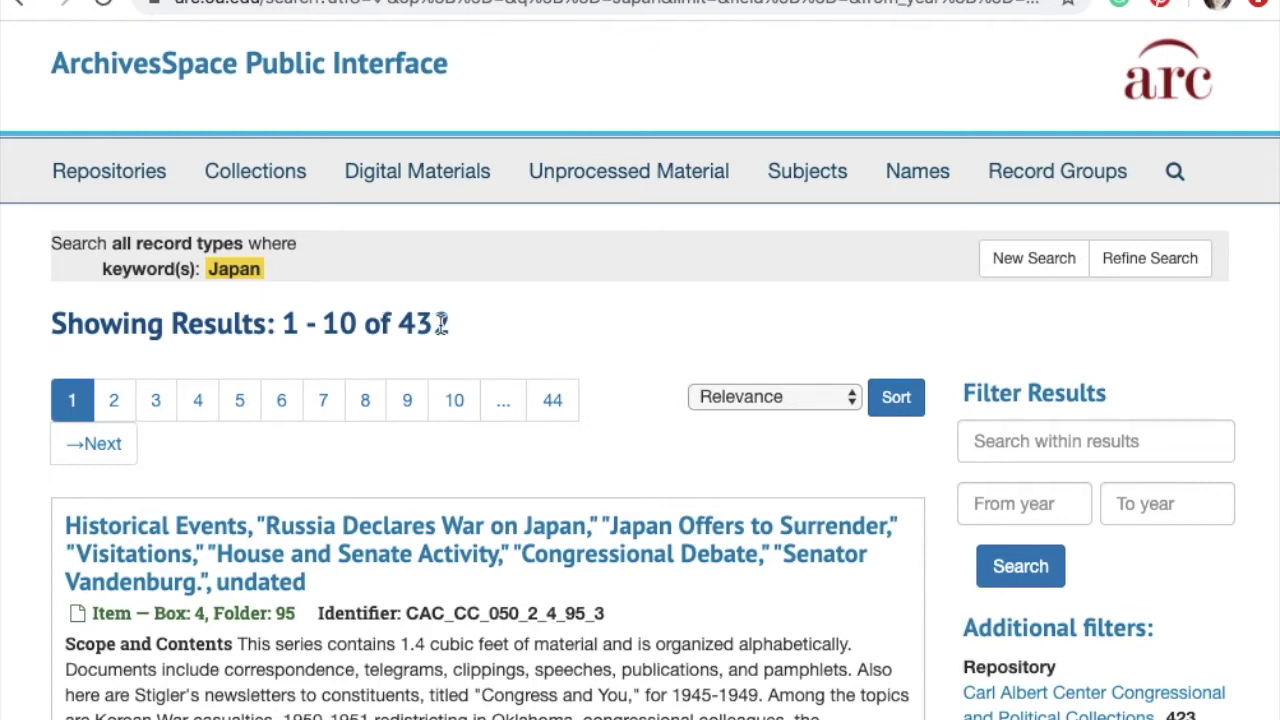
# Filter the Japan results by the Carl Albert Center Congressional and Political Collections repository, leaving 423
pyautogui.scroll(-1, 440, 323)
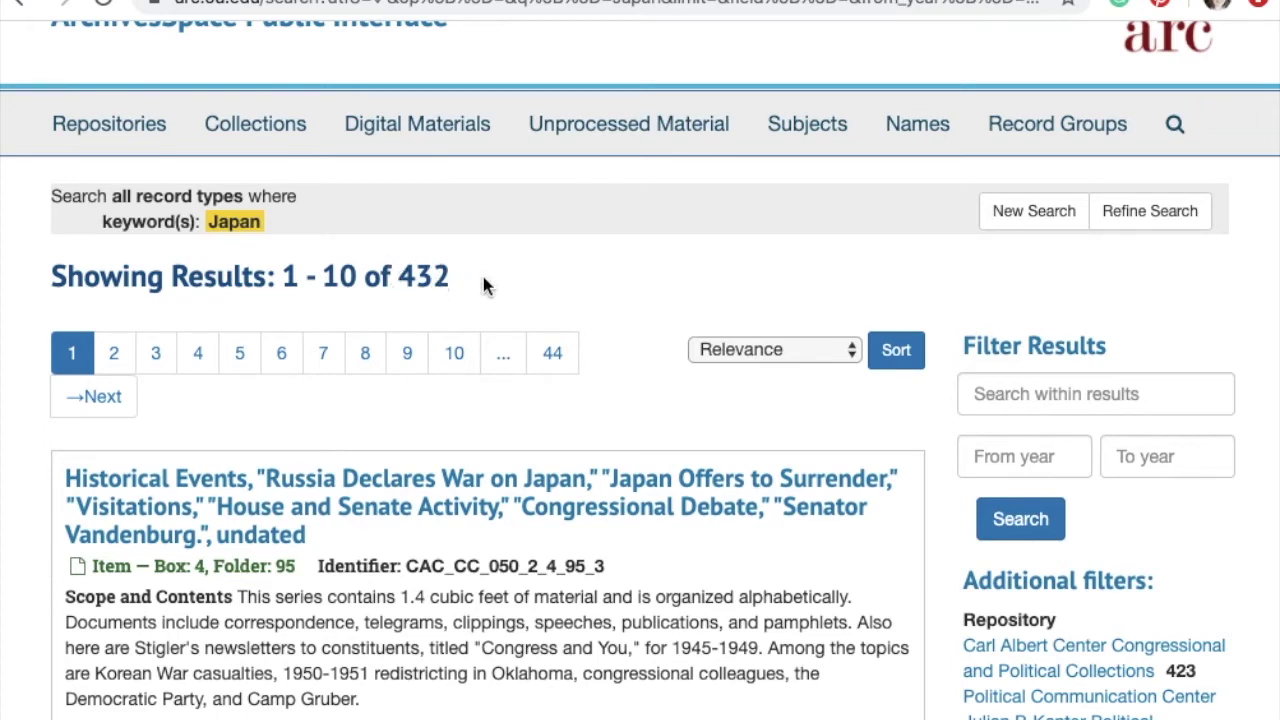
pyautogui.scroll(-2, 482, 280)
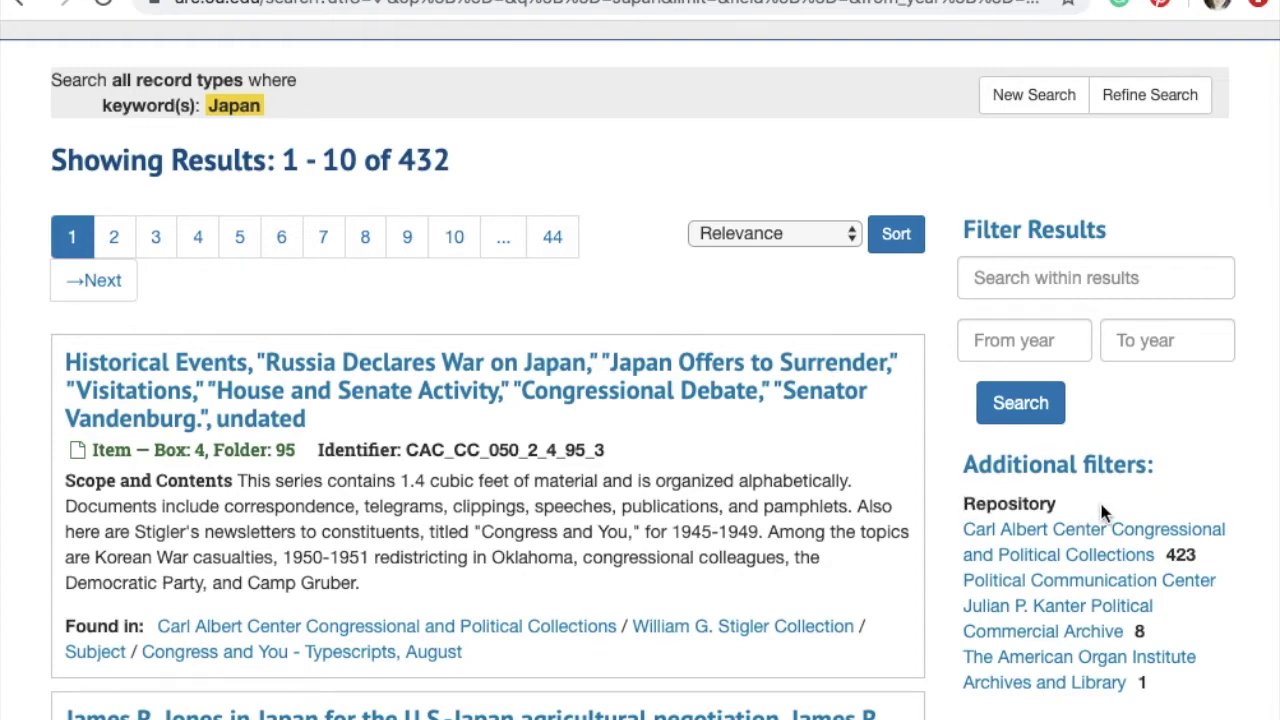
pyautogui.scroll(-2, 1103, 512)
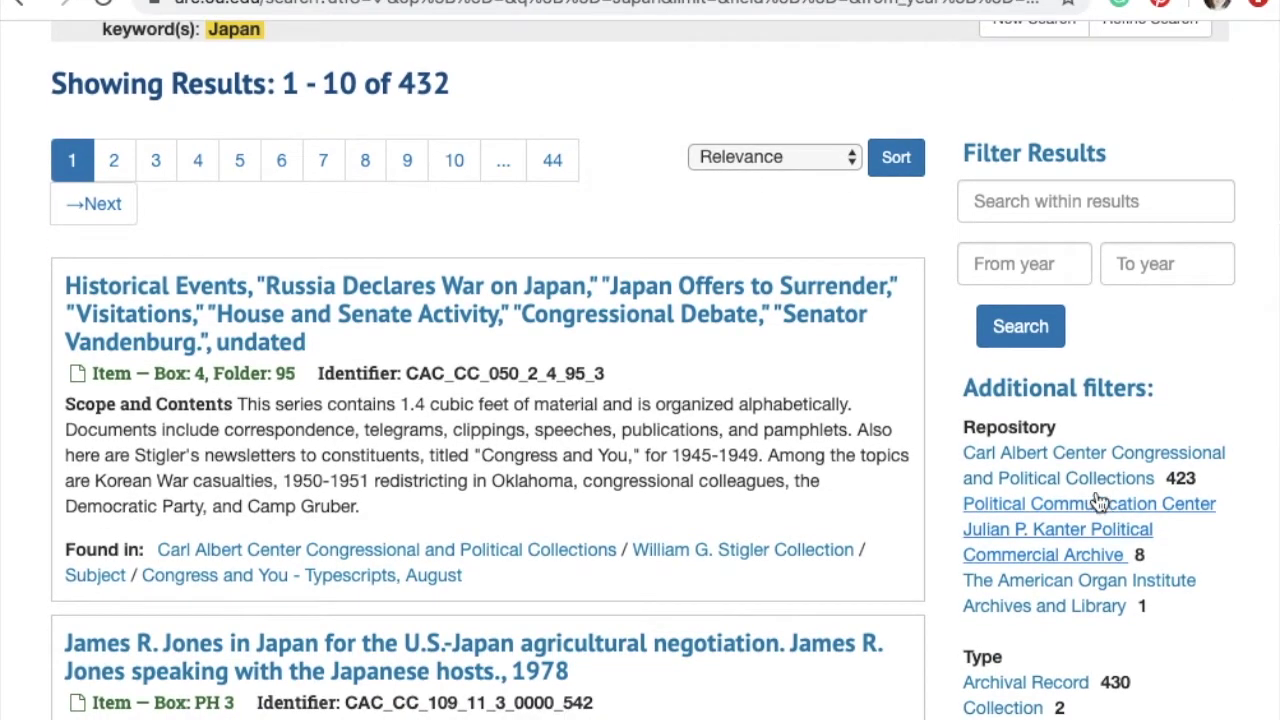
pyautogui.click(1044, 480)
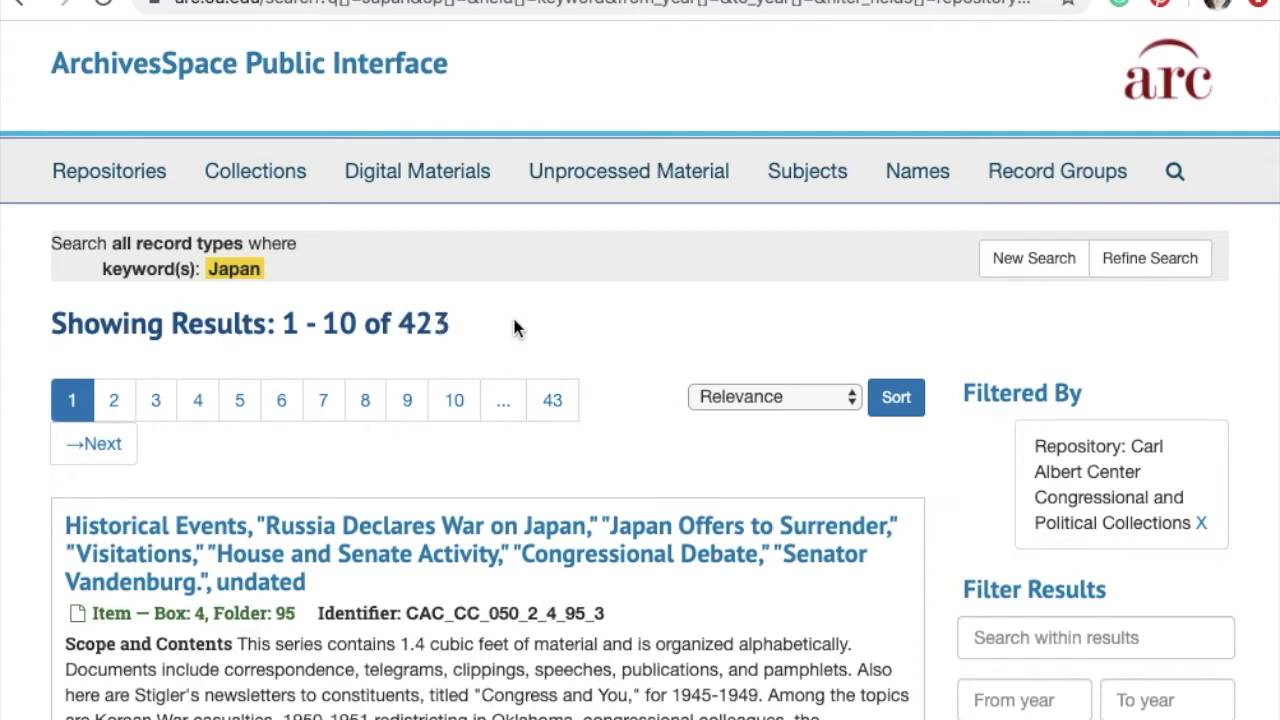
pyautogui.scroll(-2, 514, 323)
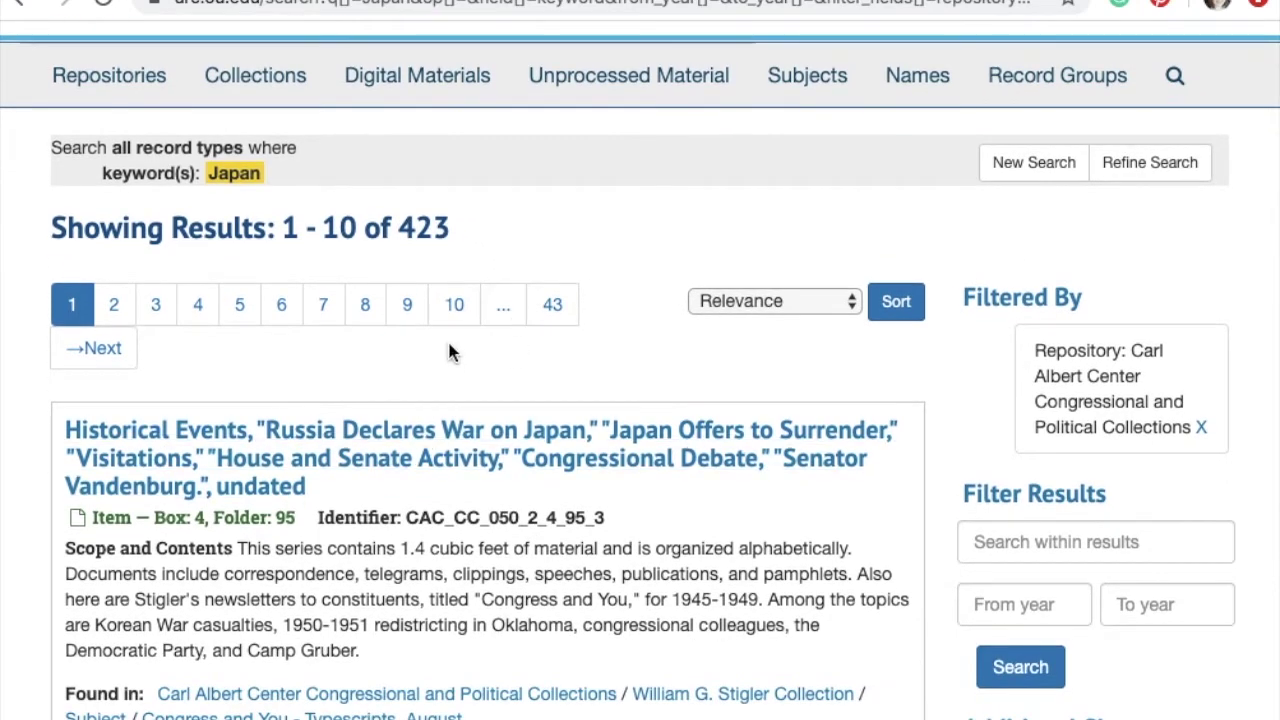
pyautogui.scroll(-3, 449, 352)
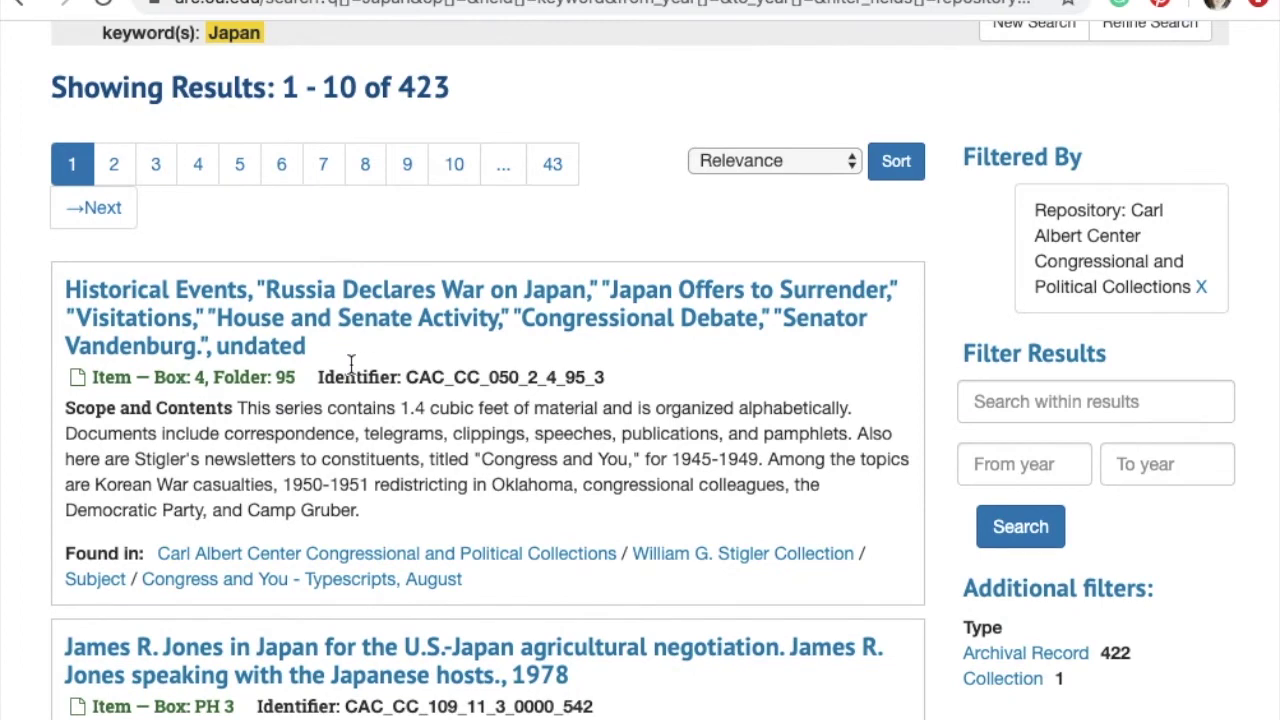
pyautogui.scroll(3, 451, 369)
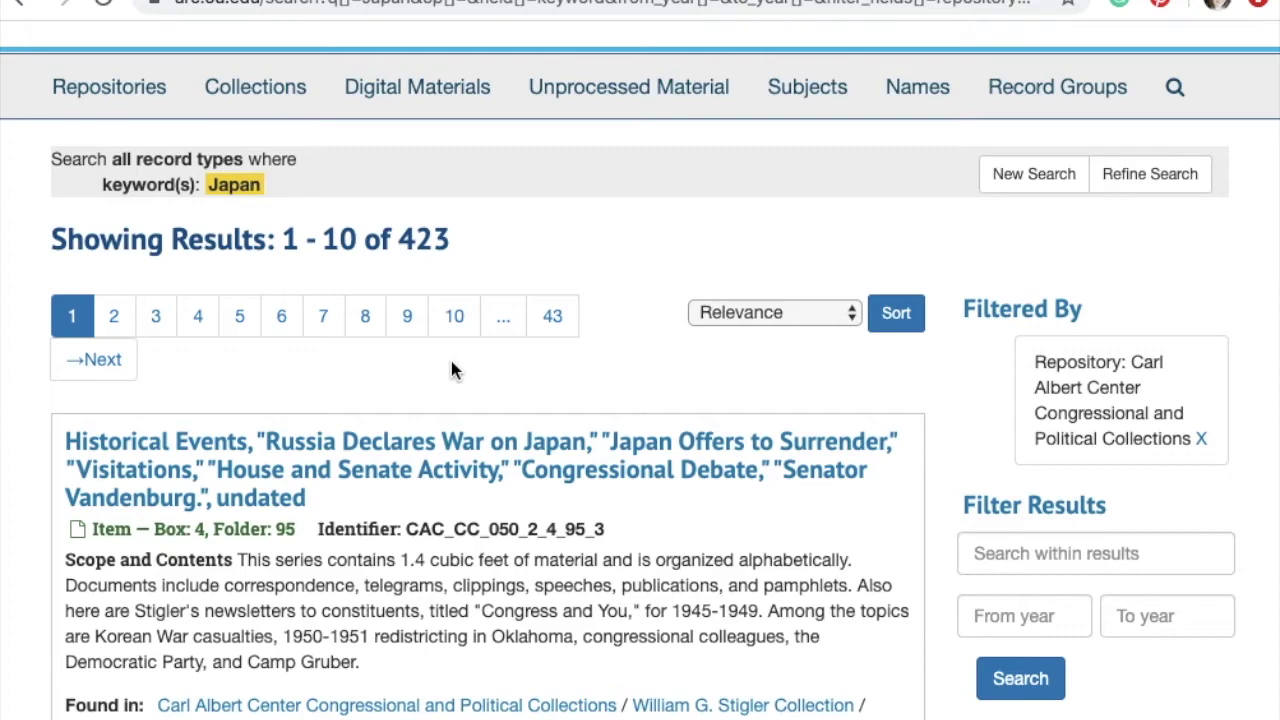
pyautogui.scroll(-3, 450, 365)
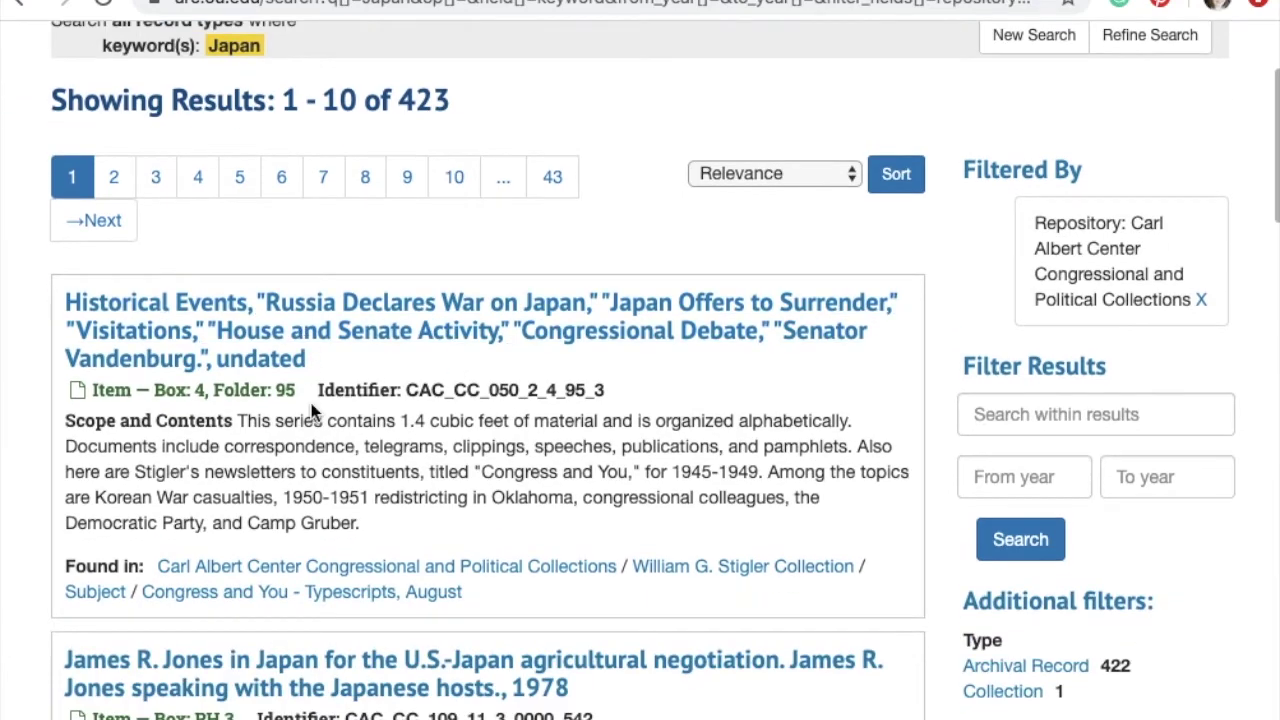
pyautogui.scroll(-2, 313, 480)
pyautogui.scroll(-5, 313, 480)
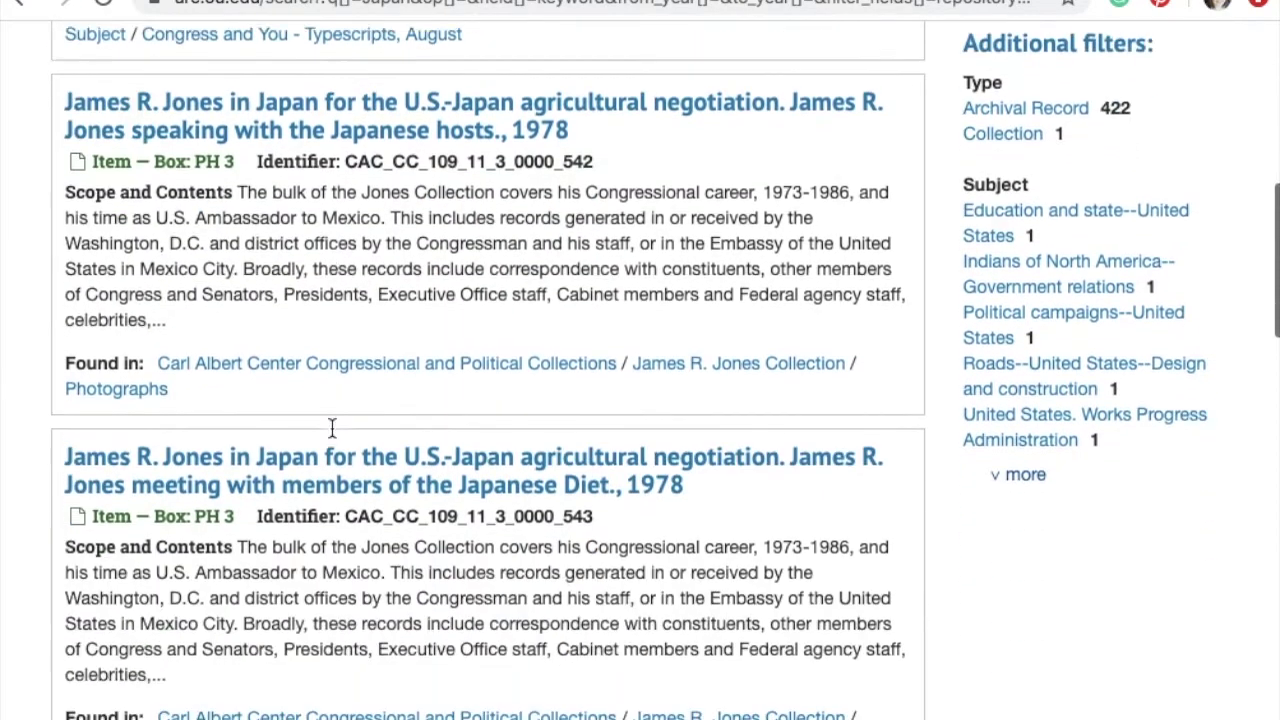
pyautogui.scroll(-4, 397, 463)
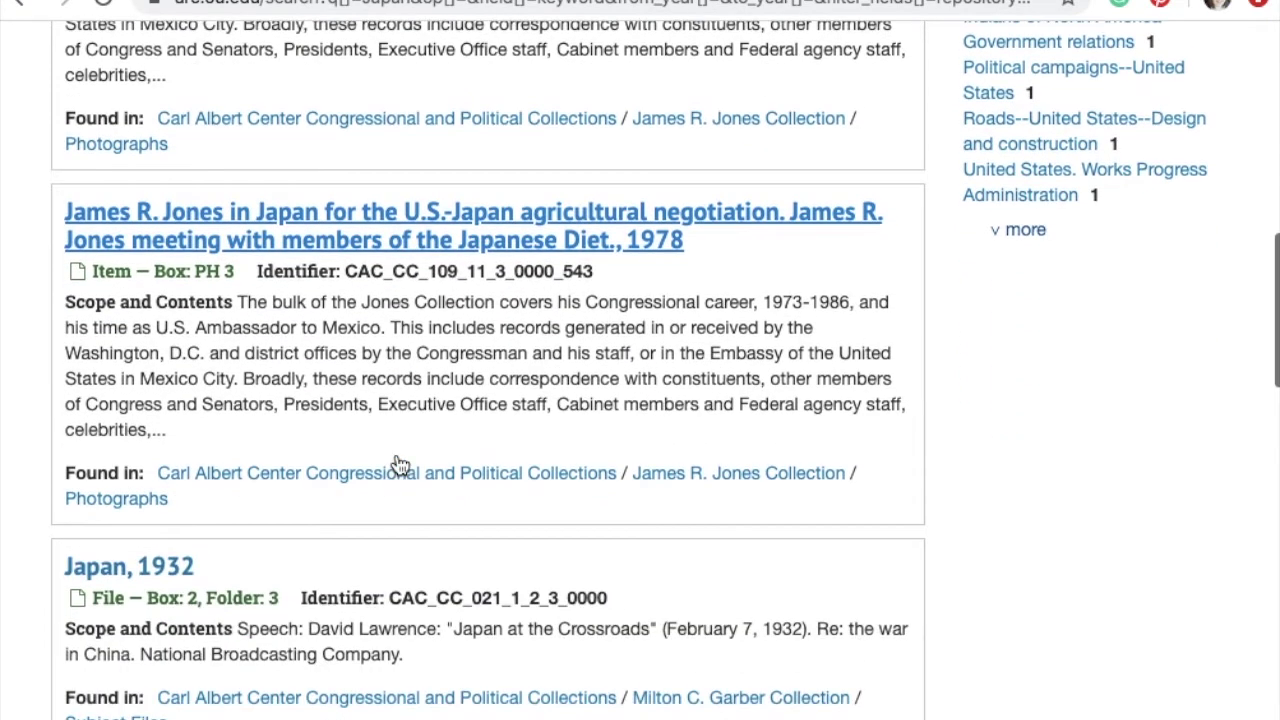
pyautogui.scroll(-2, 397, 463)
pyautogui.scroll(8, 397, 457)
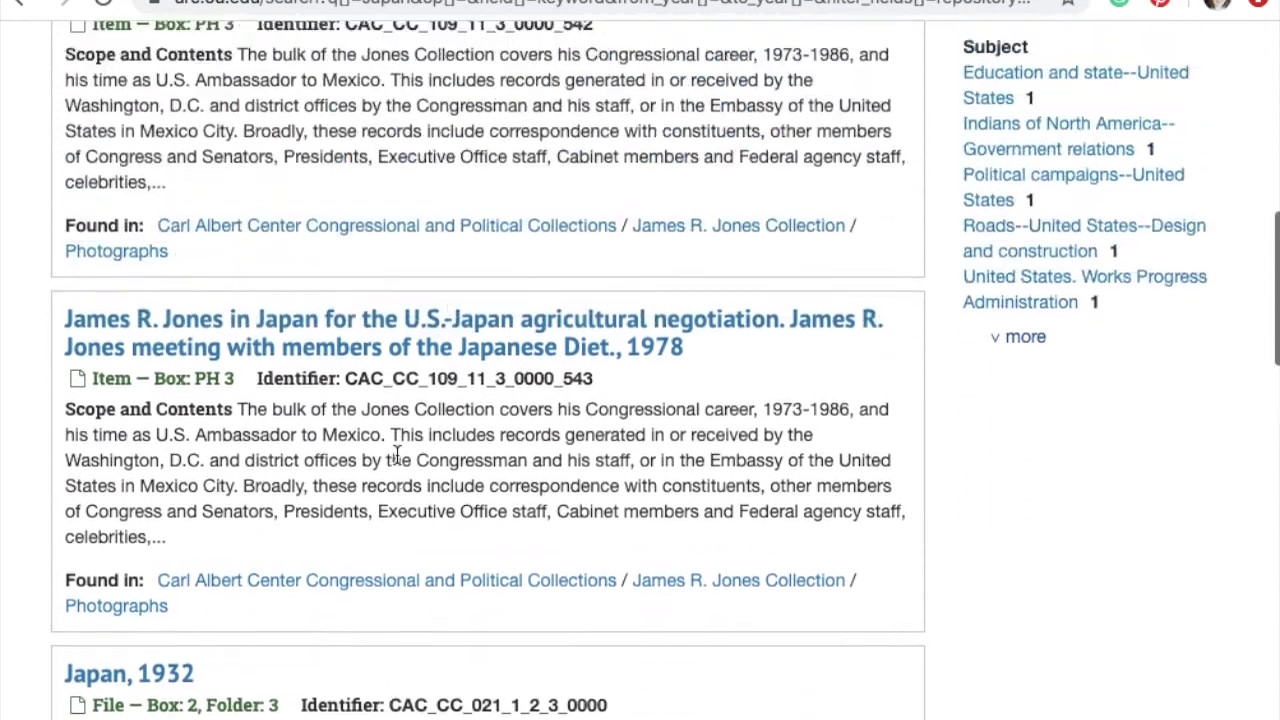
pyautogui.scroll(7, 397, 455)
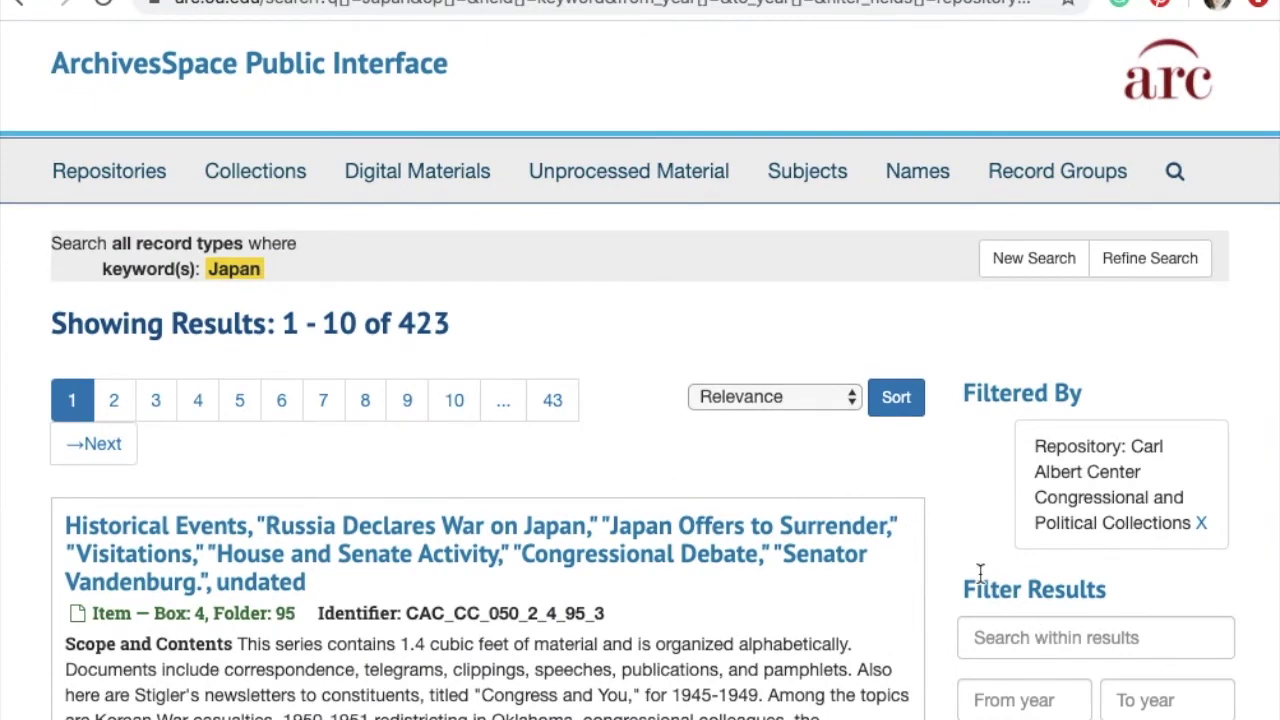
pyautogui.scroll(-2, 980, 578)
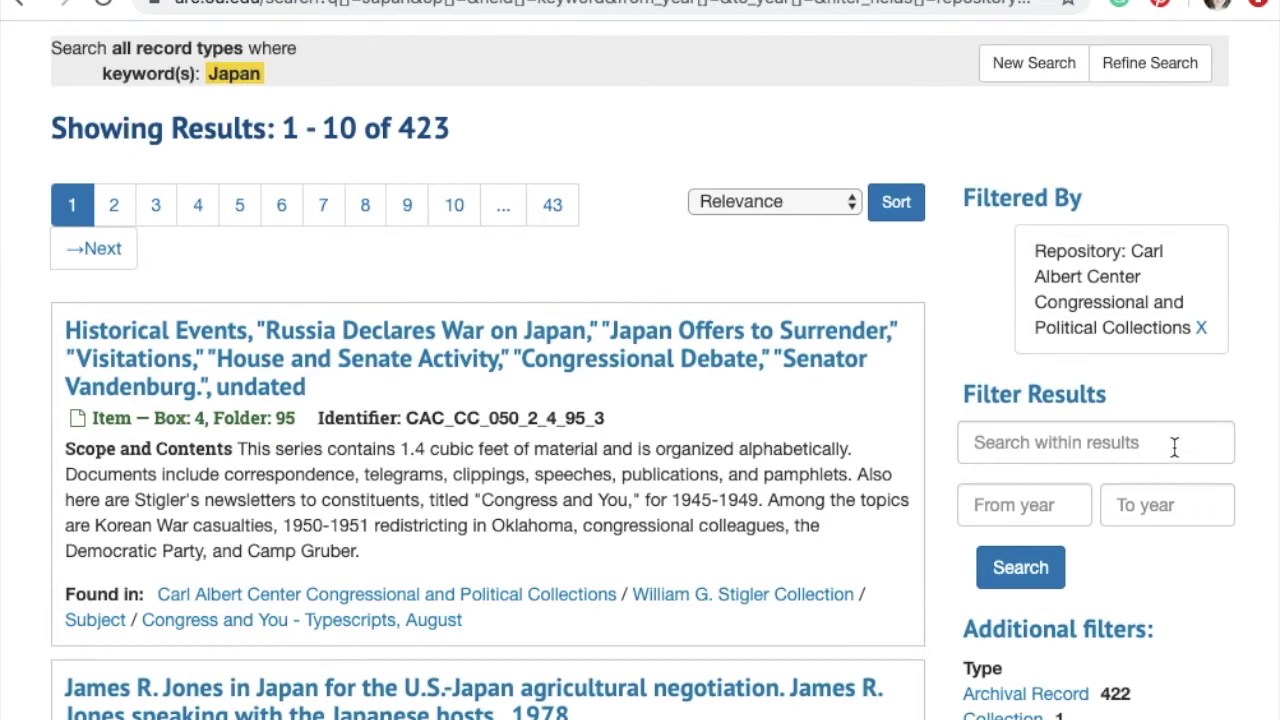
# Search within the results for 'map', narrowing them to 4 records including a 1966 map
pyautogui.click(986, 442)
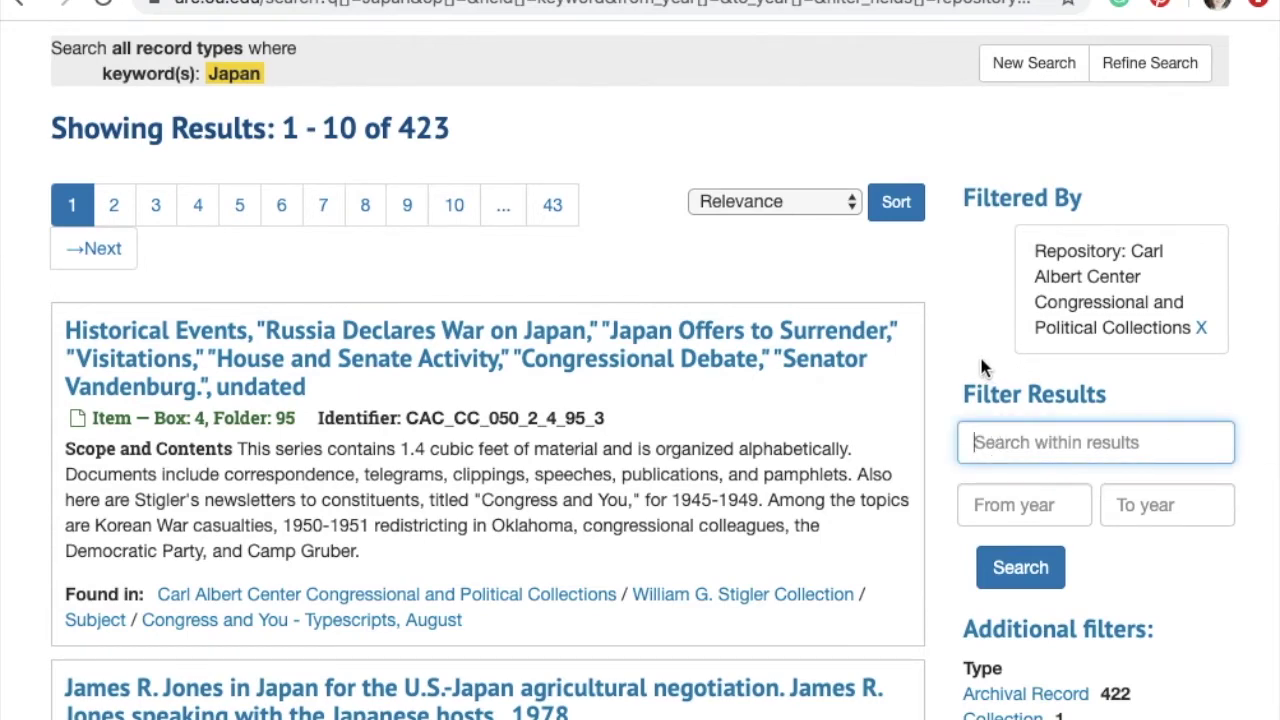
pyautogui.write('map')
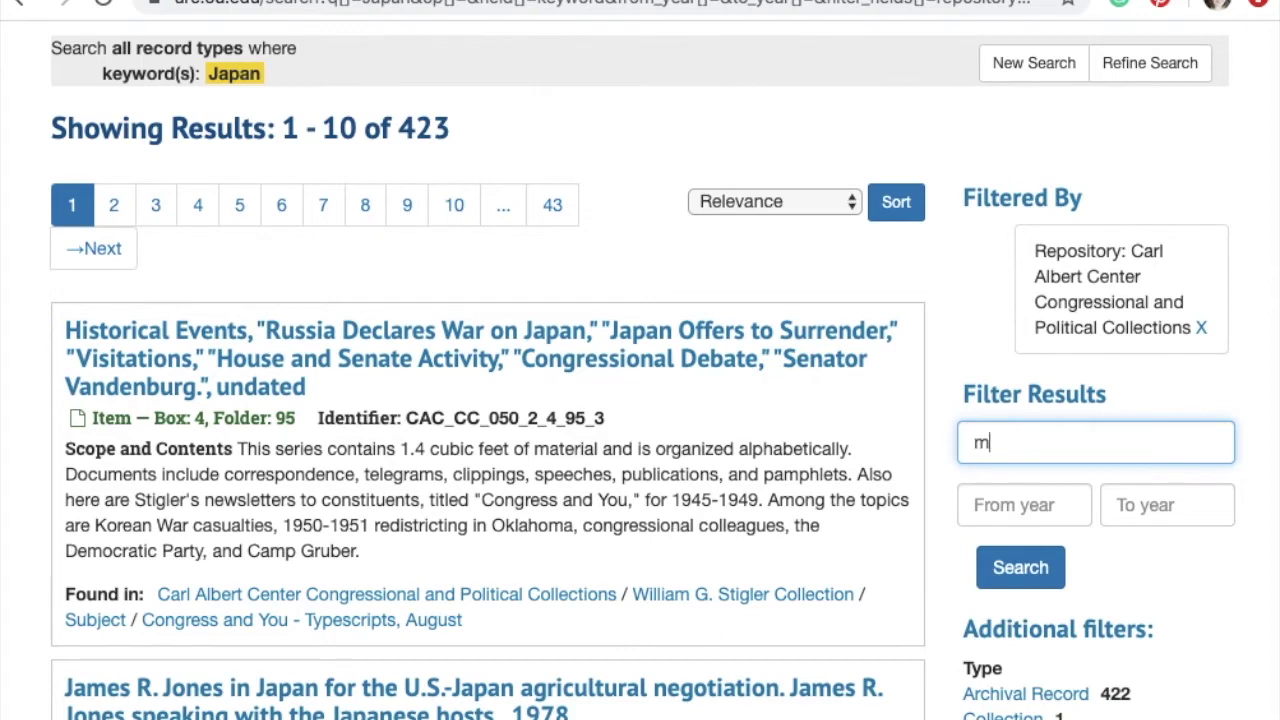
pyautogui.click(1001, 574)
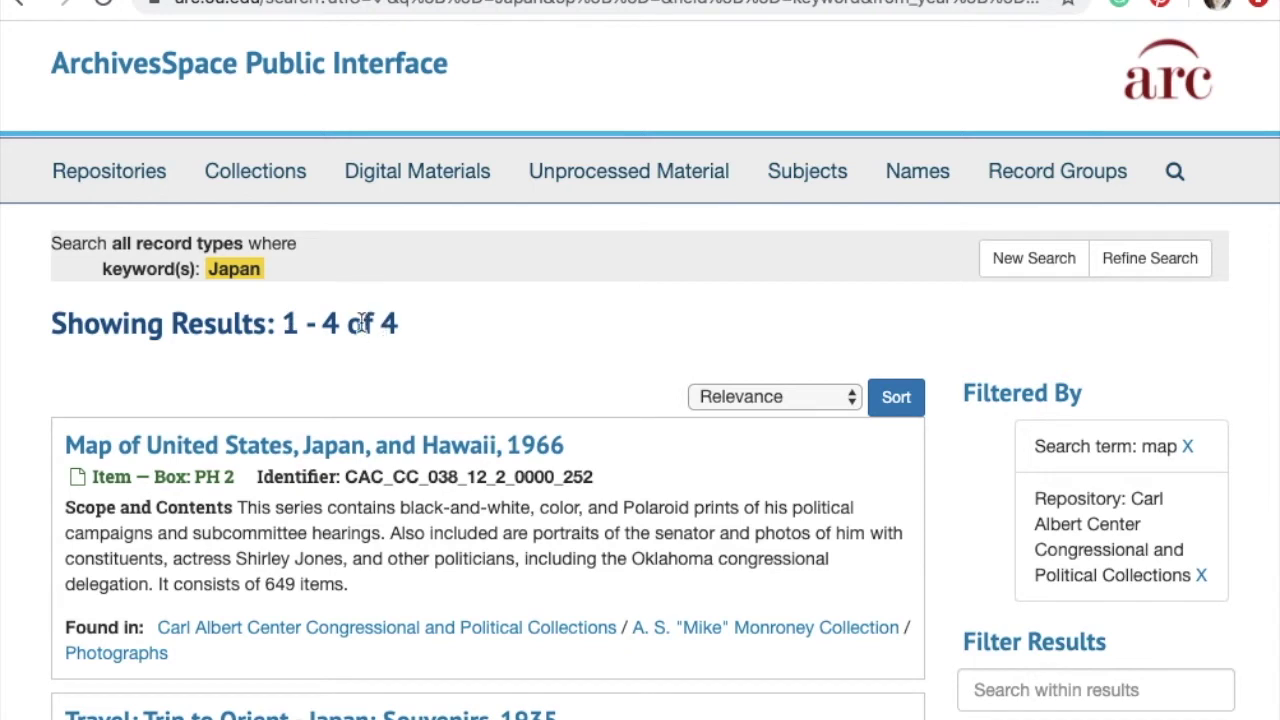
pyautogui.scroll(-2, 362, 335)
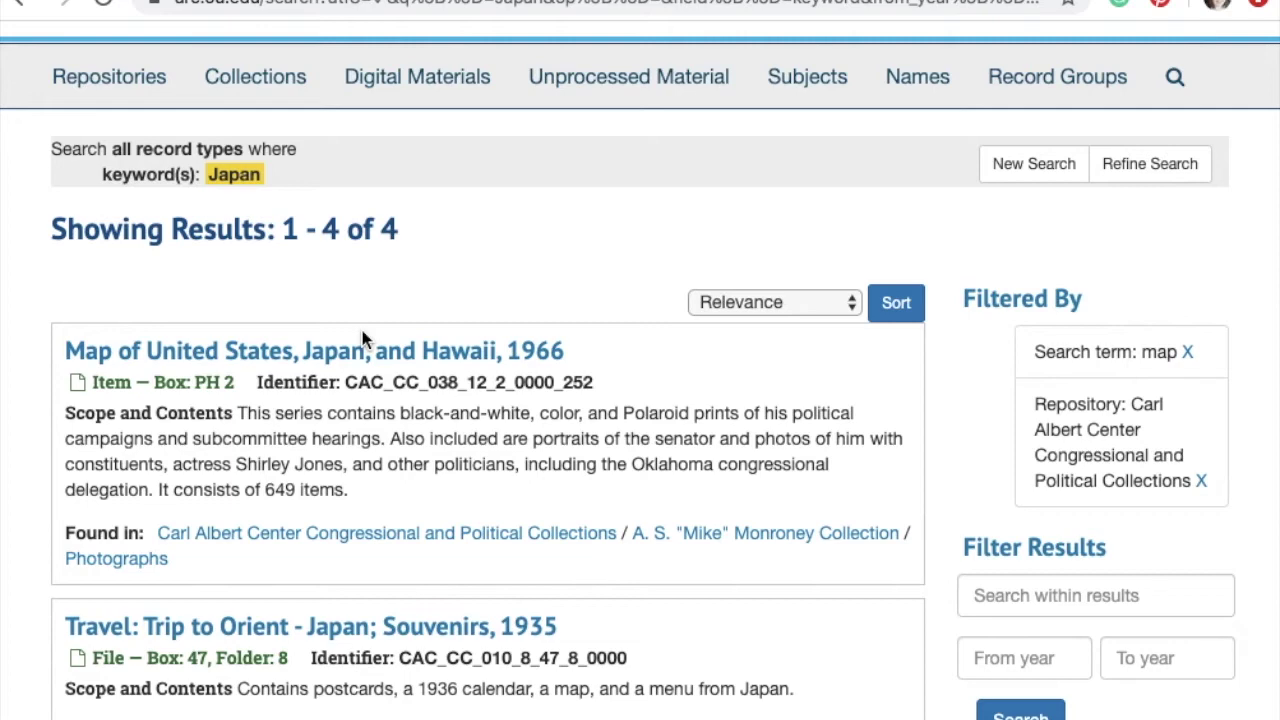
pyautogui.scroll(-3, 362, 340)
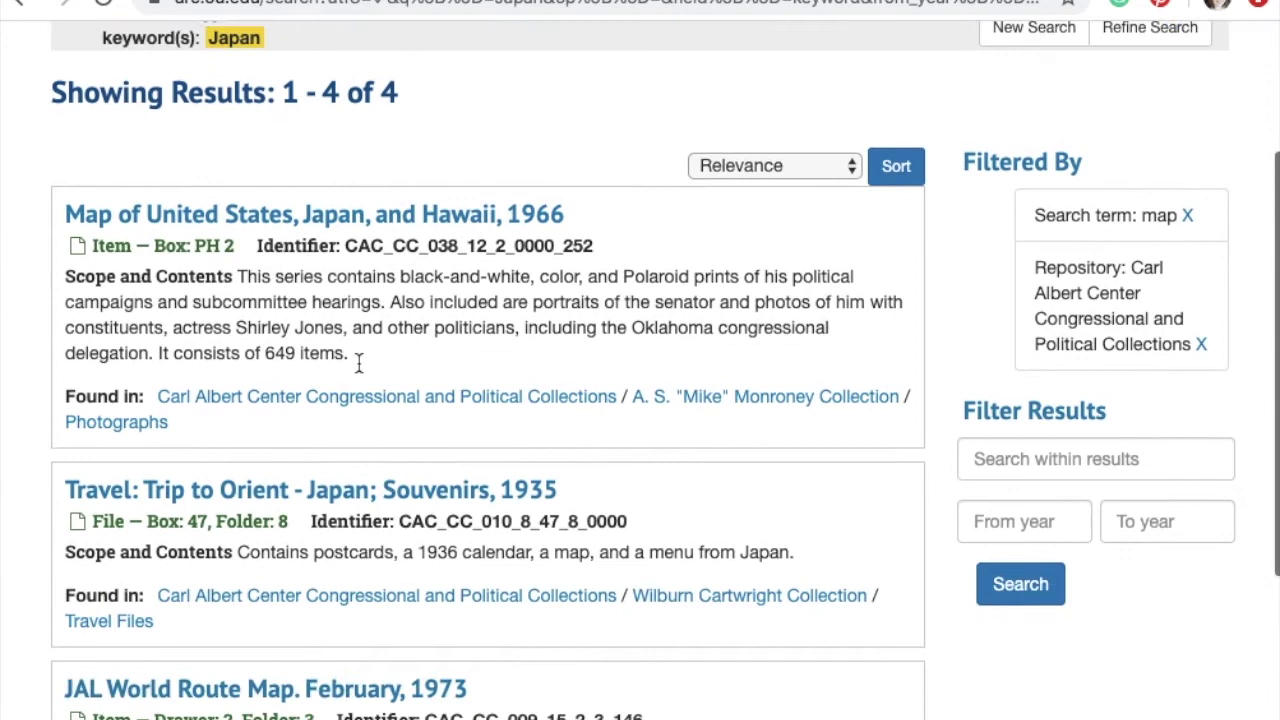
pyautogui.scroll(2, 479, 415)
pyautogui.scroll(-3, 660, 277)
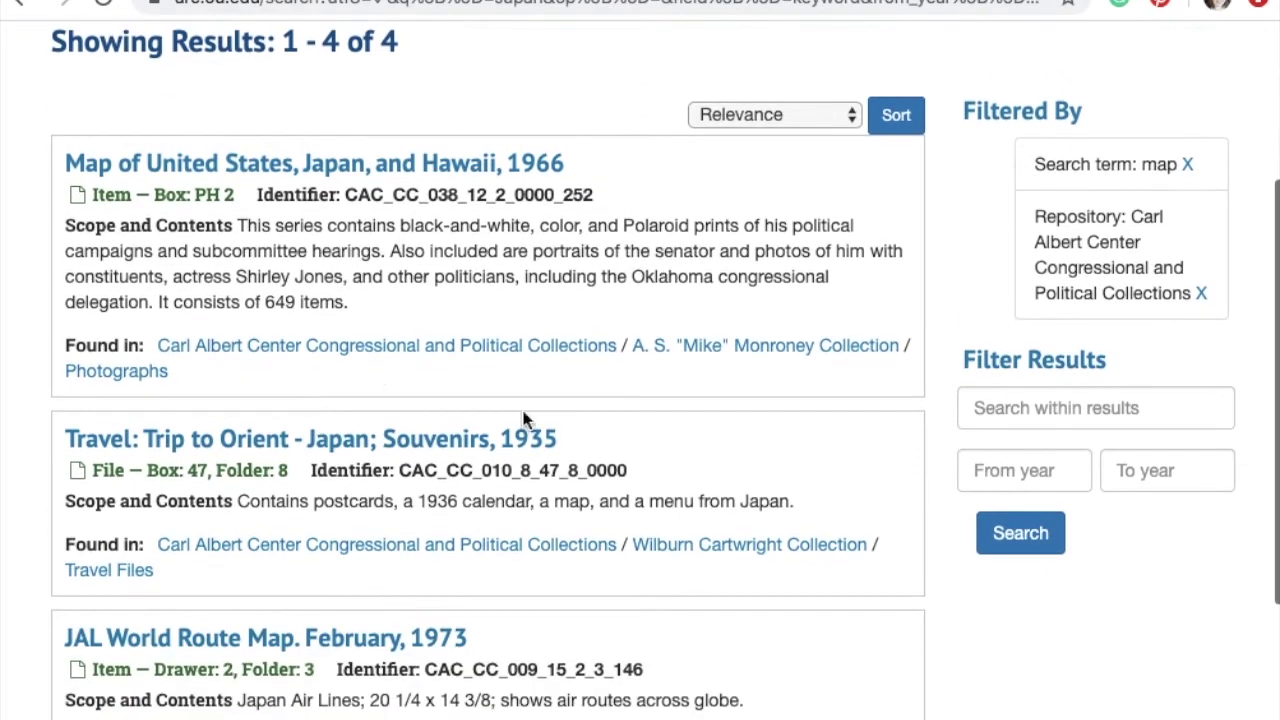
pyautogui.scroll(4, 534, 398)
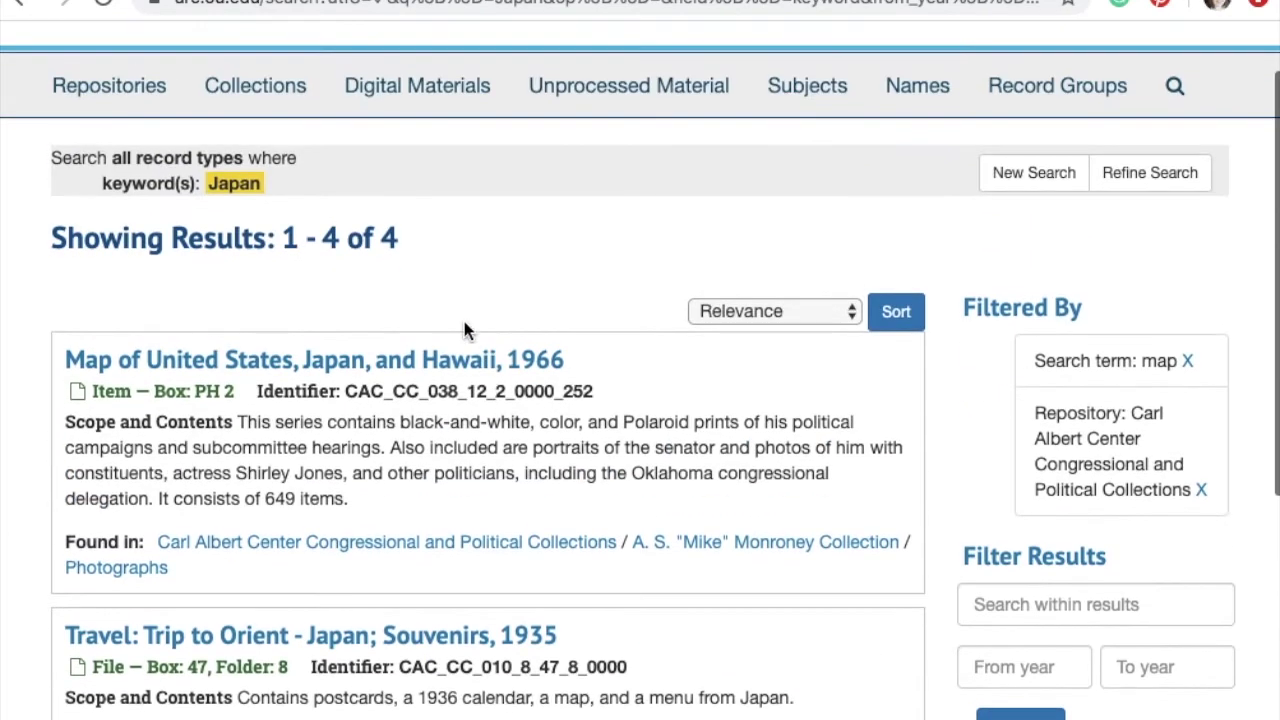
pyautogui.click(1014, 600)
pyautogui.scroll(-1, 946, 440)
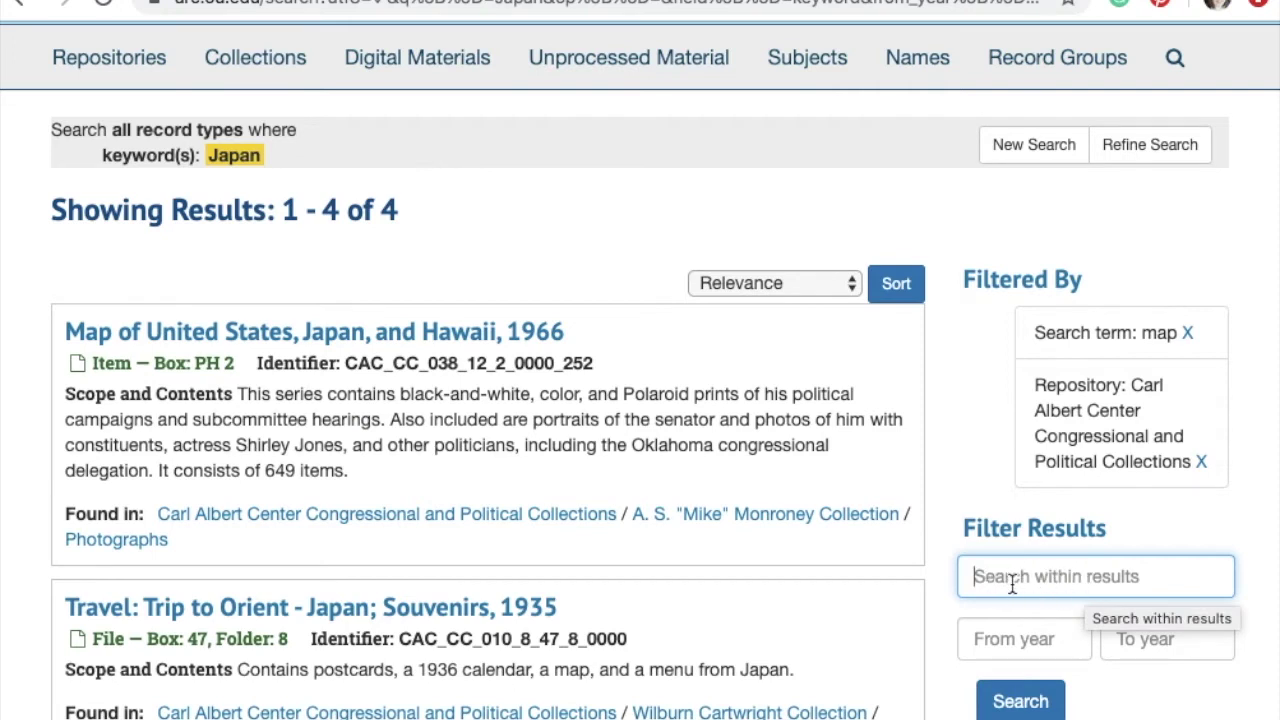
# Search within the results for '1935', leaving only 'Travel: Trip to Orient - Japan; Souvenirs, 1935'
pyautogui.write('1935')
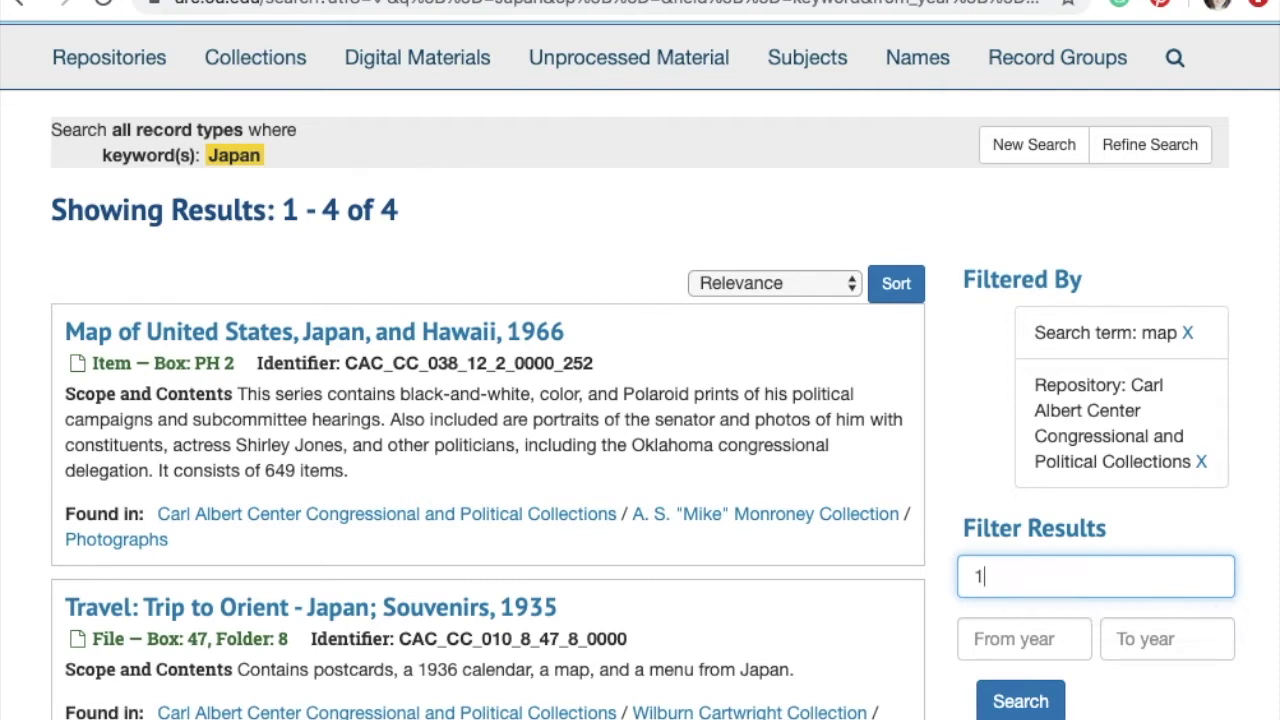
pyautogui.click(1025, 704)
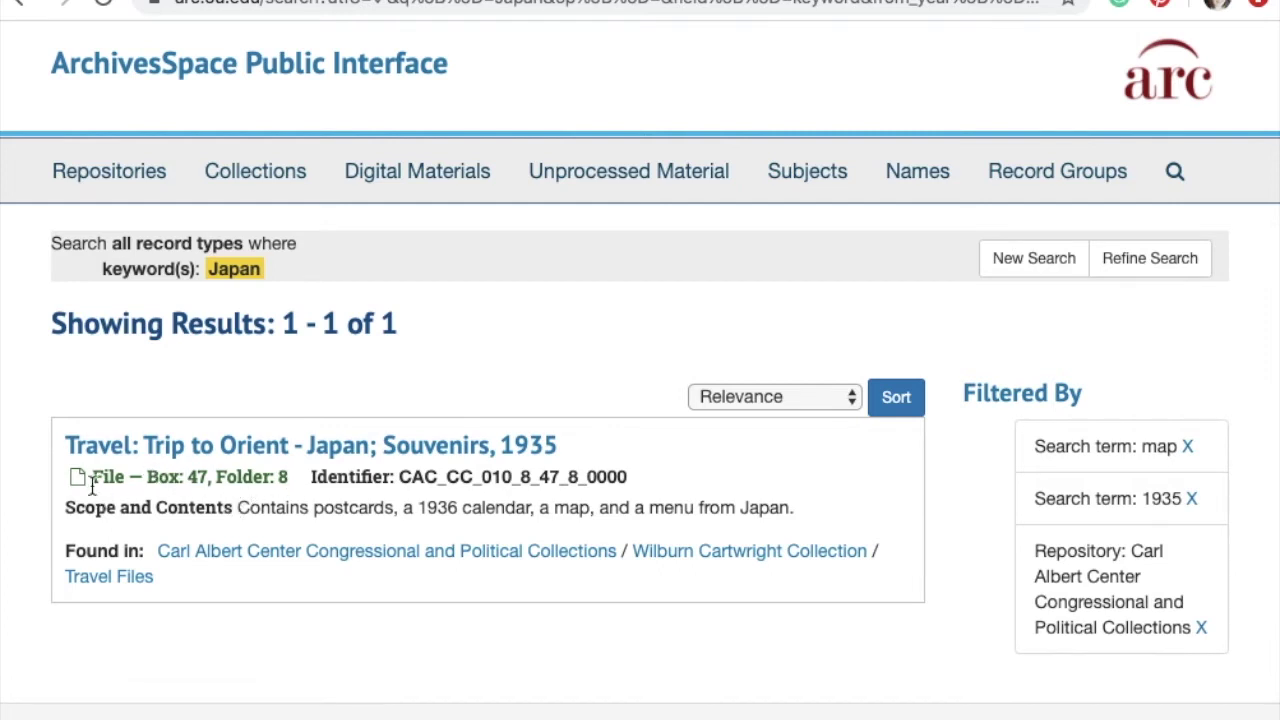
pyautogui.moveTo(91, 477); pyautogui.dragTo(125, 477)
pyautogui.click(114, 490)
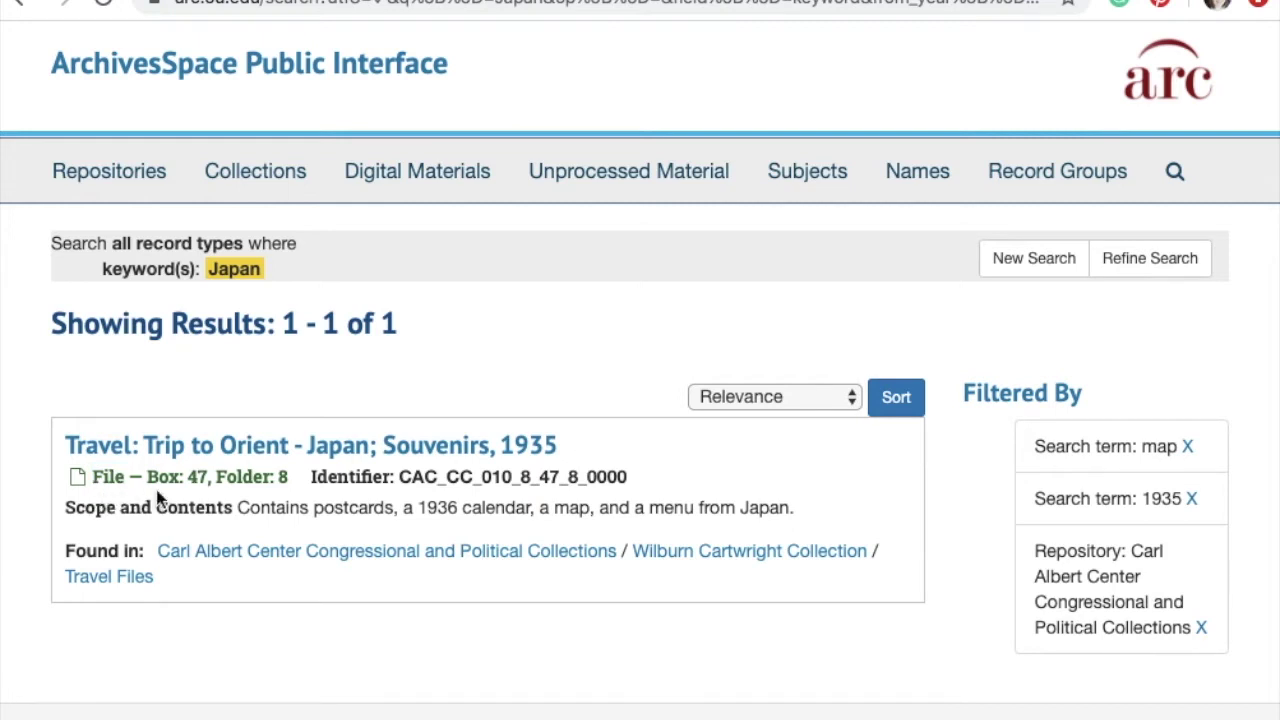